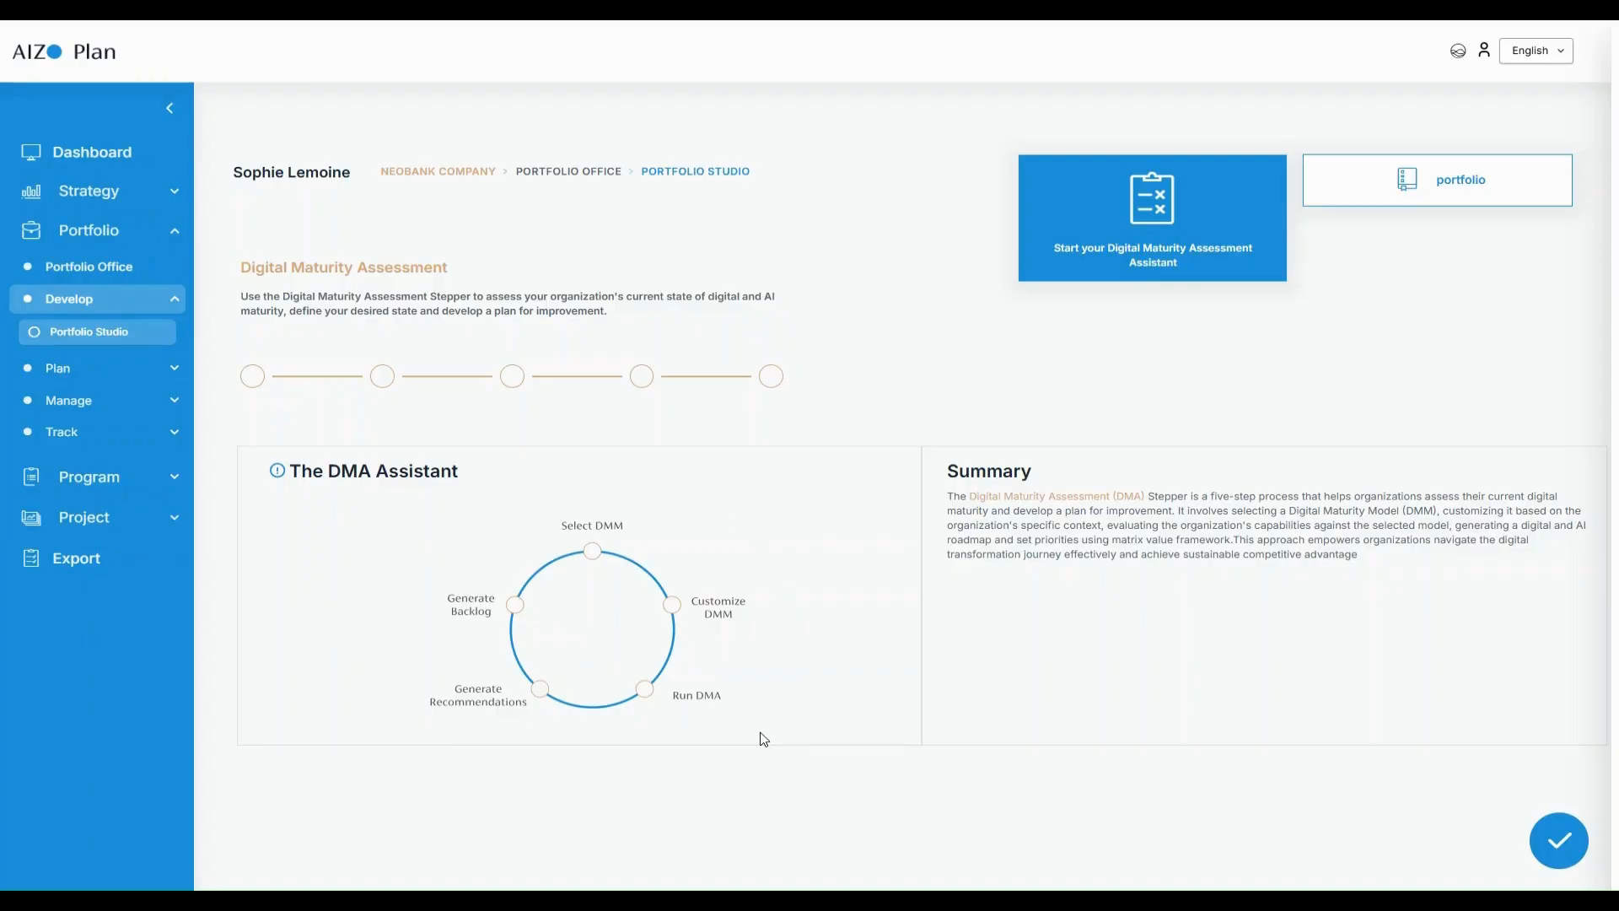
- Start the Digital Maturity Assessment assistant from the Portfolio Studio
mouse_move(278, 473)
left_click(1559, 840)
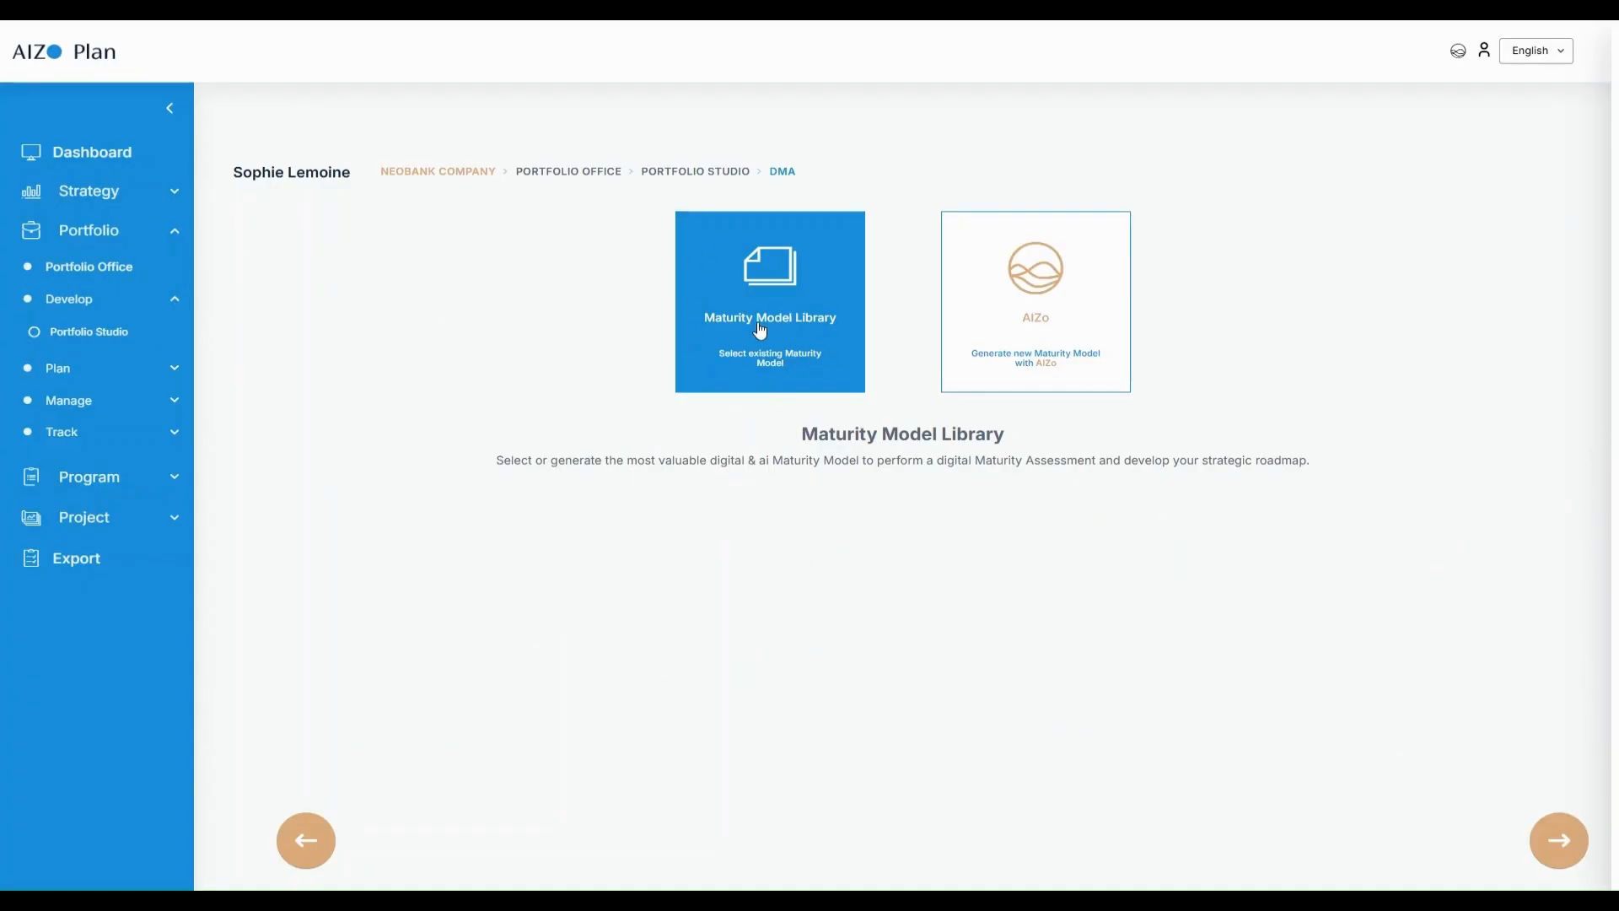
- Review the AIZo maturity model generator's language, industry and topic options and return to the choice of model source
left_click(1042, 335)
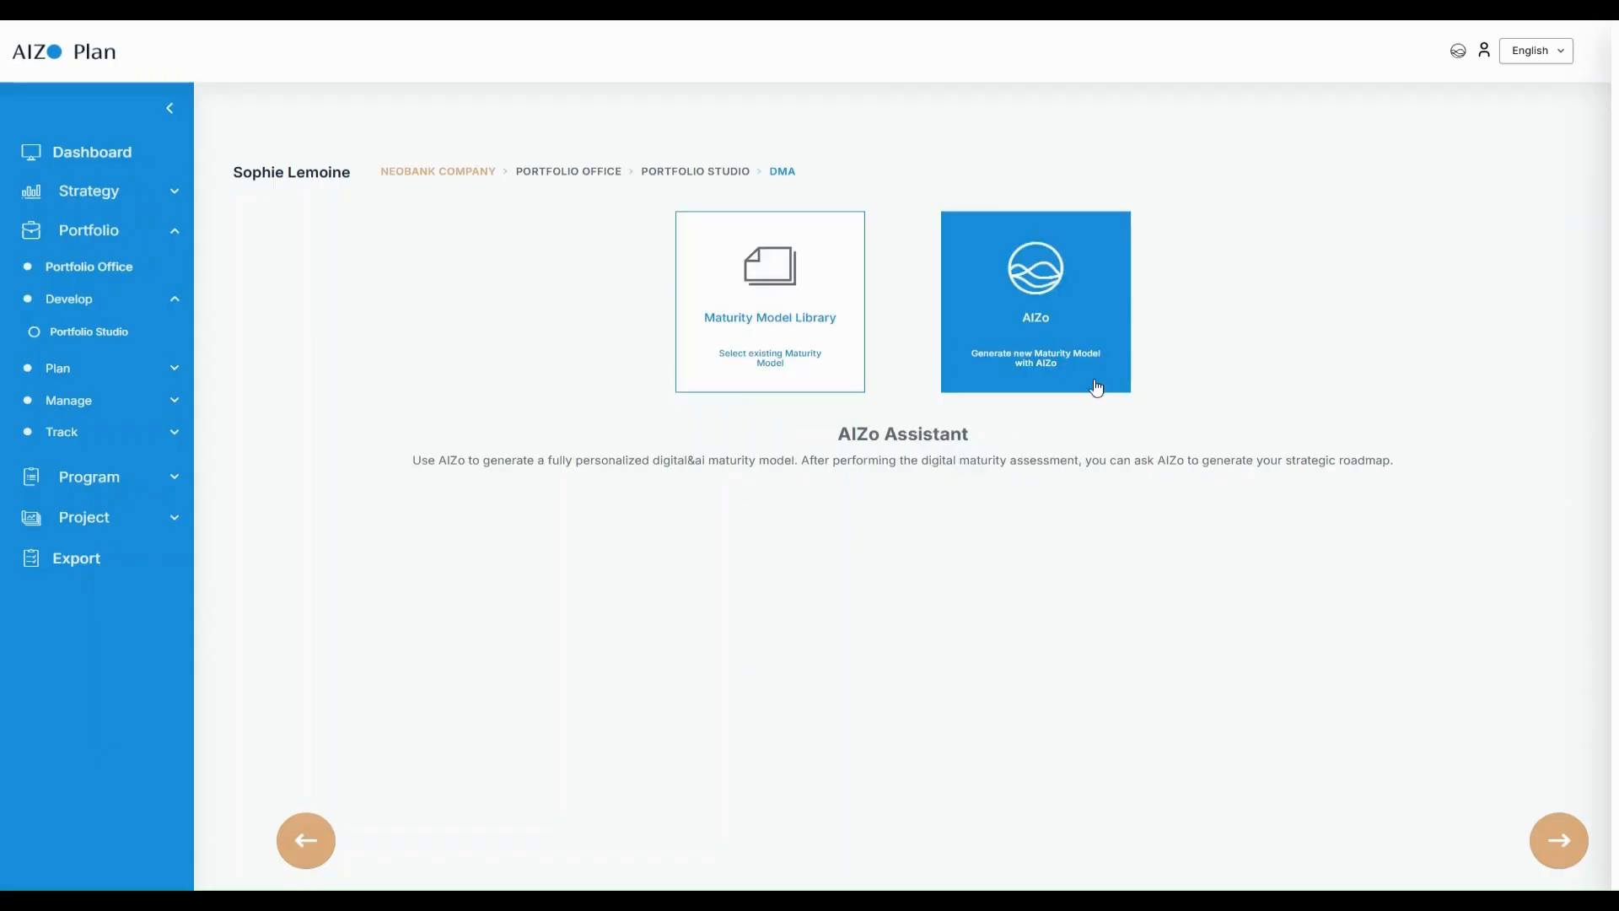
left_click(1558, 842)
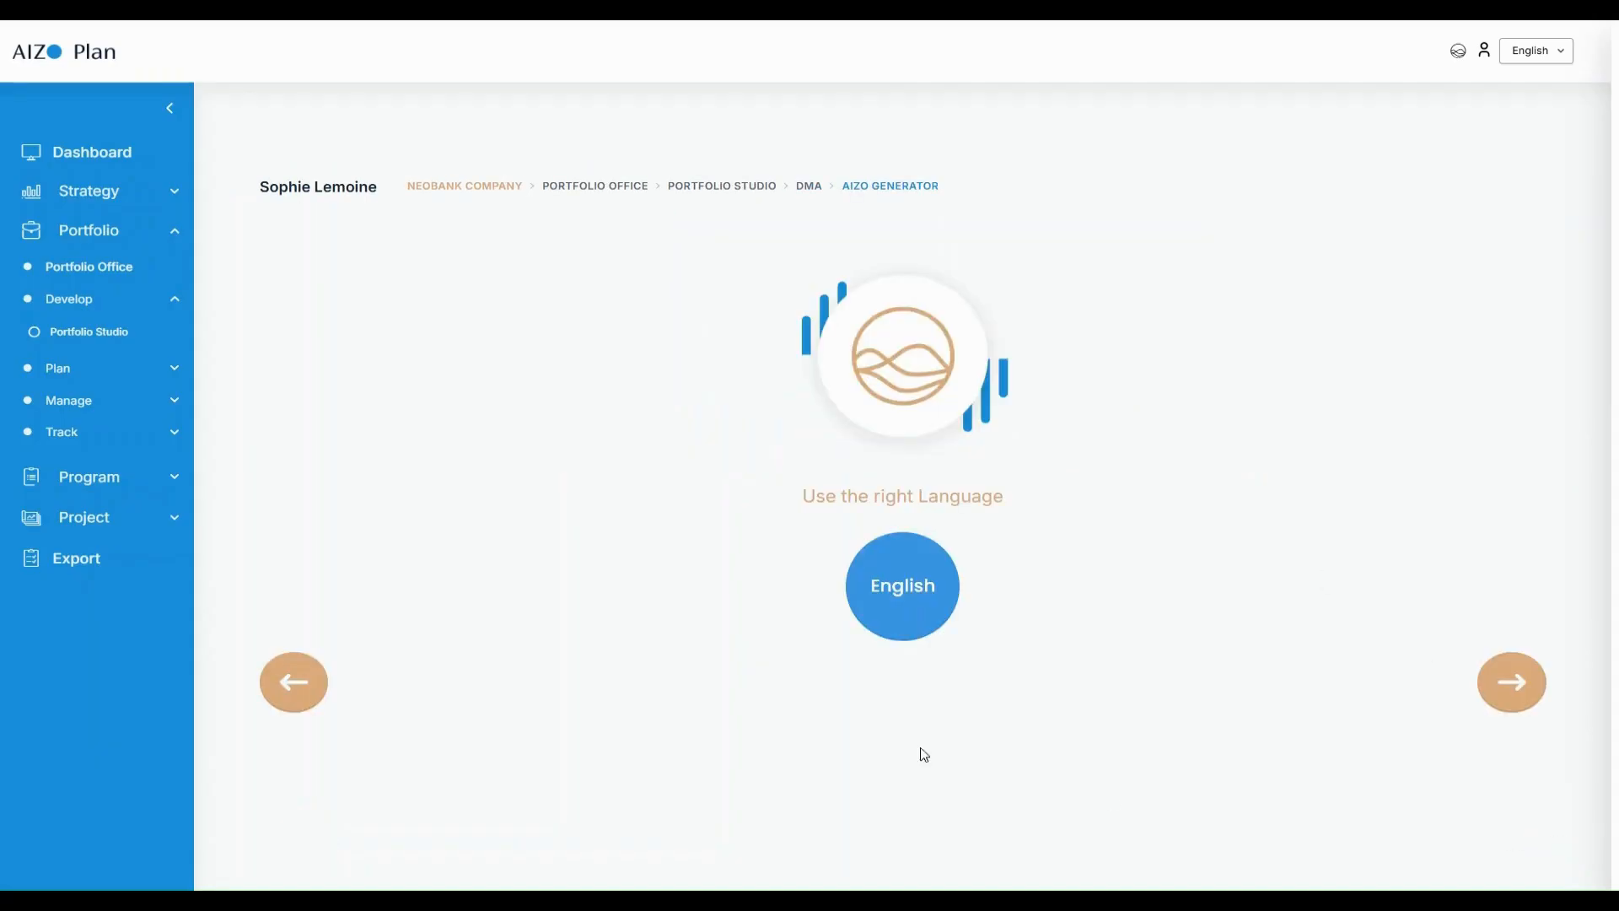
left_click(1522, 690)
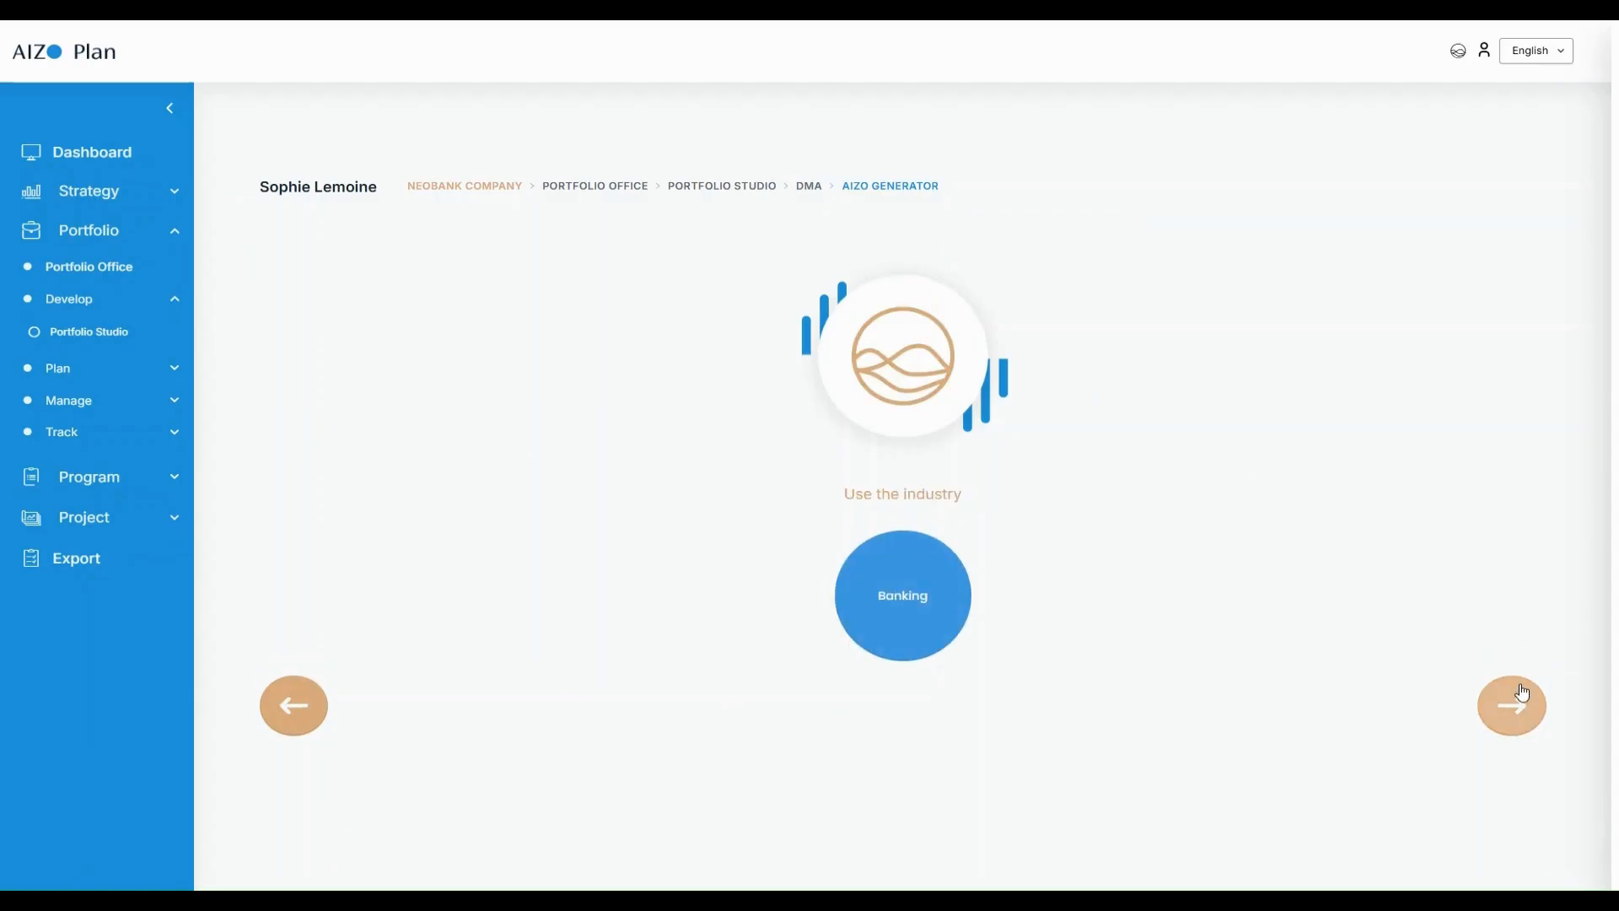
left_click(1519, 707)
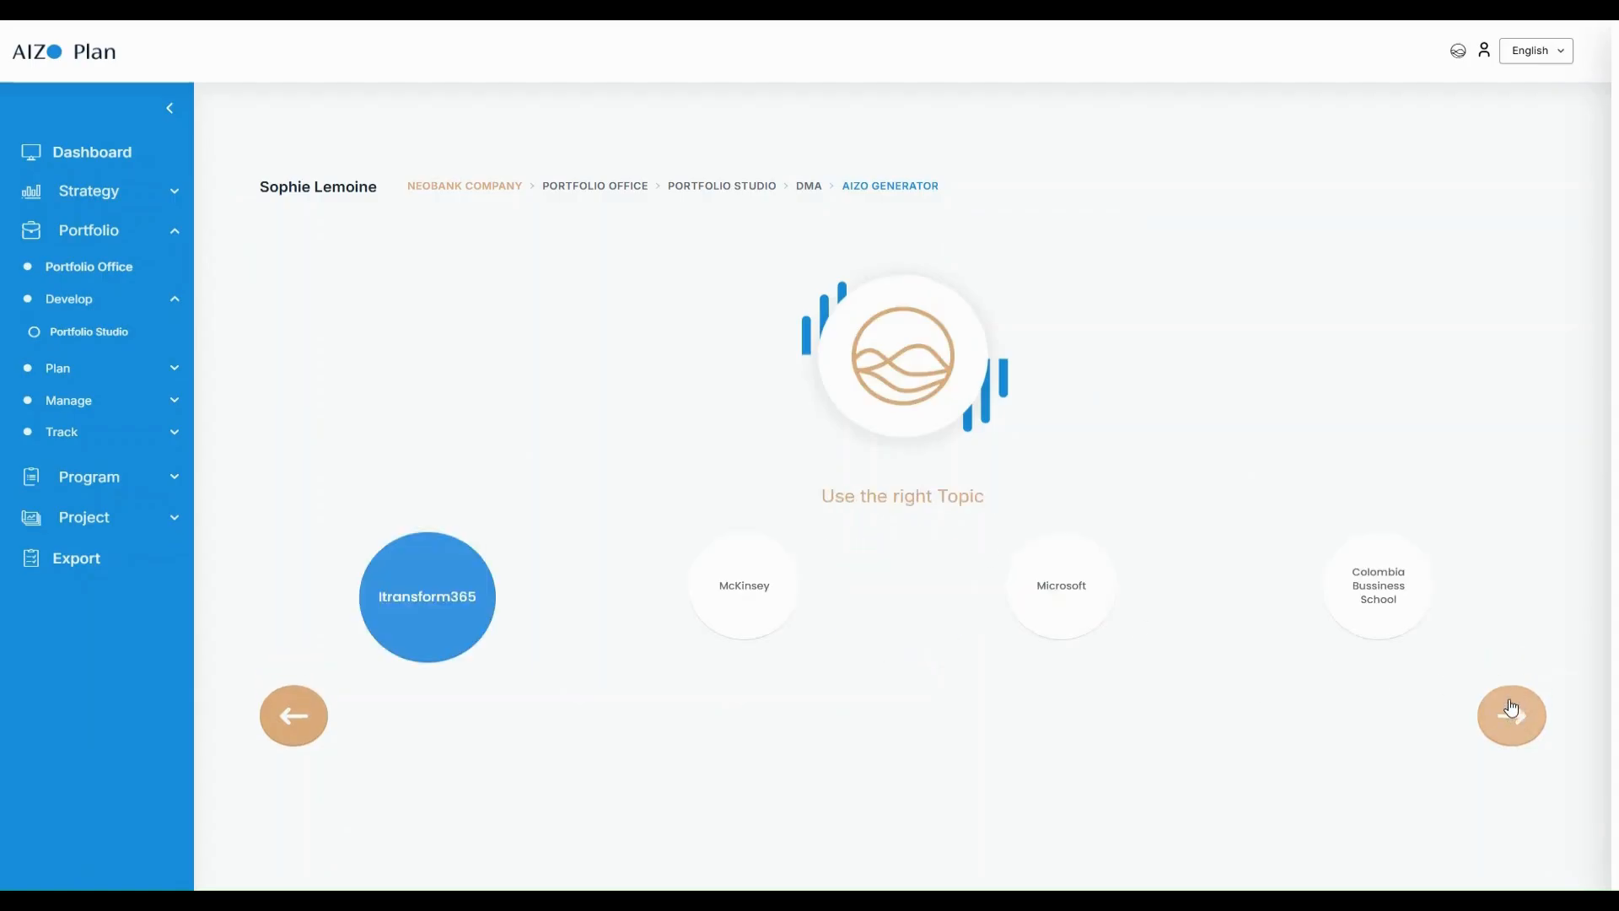
mouse_move(742, 590)
mouse_move(1363, 610)
left_click(285, 719)
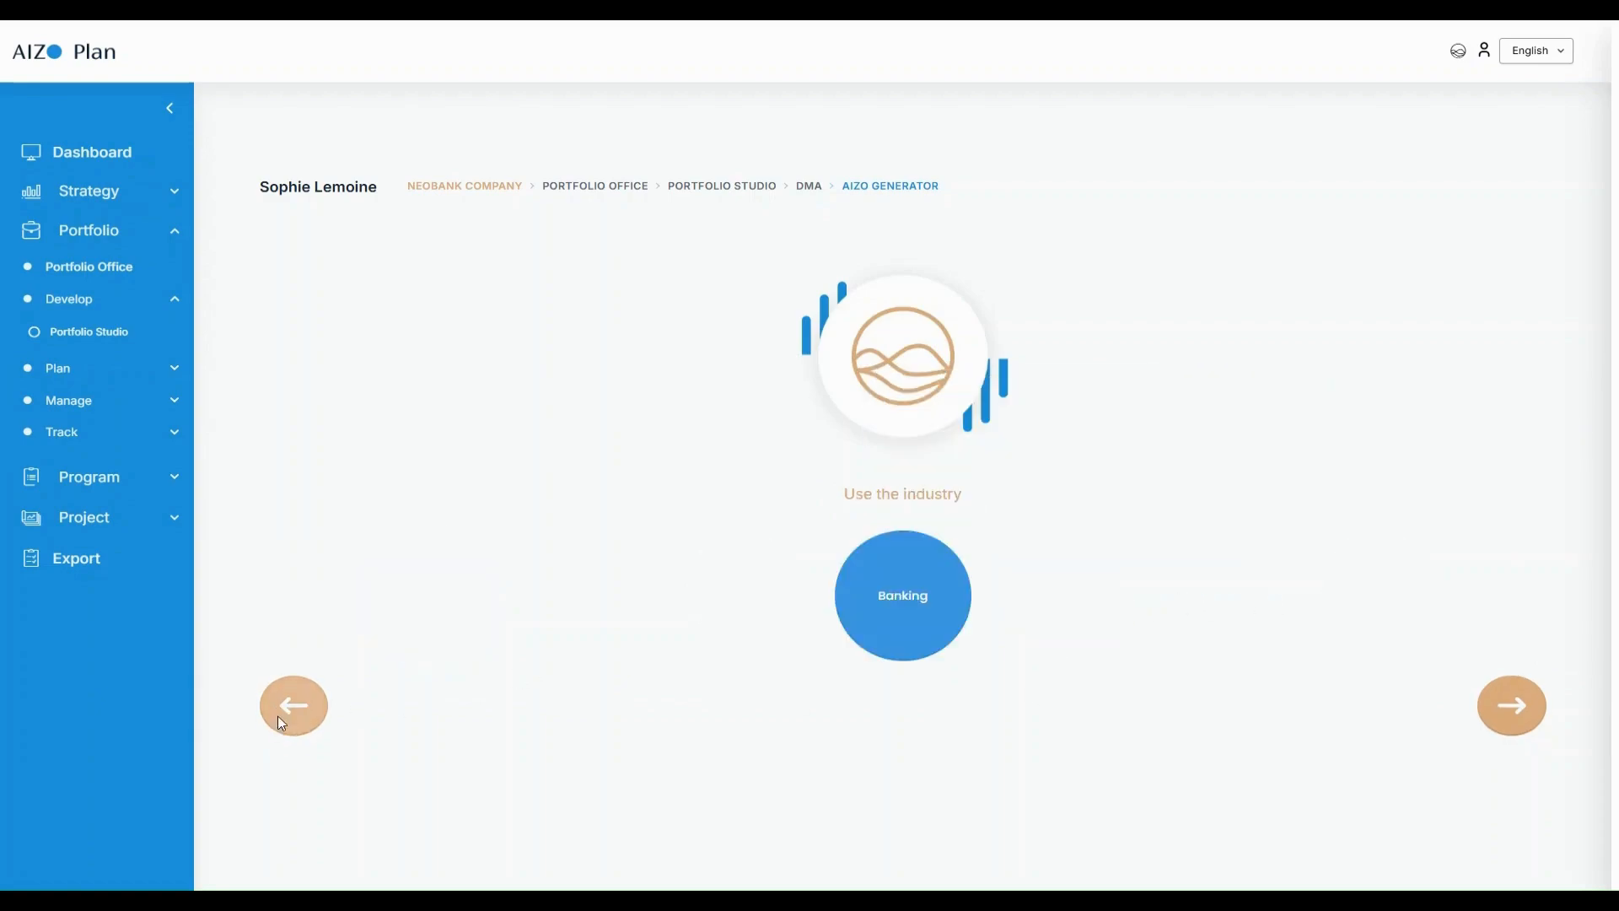
left_click(278, 717)
left_click(285, 692)
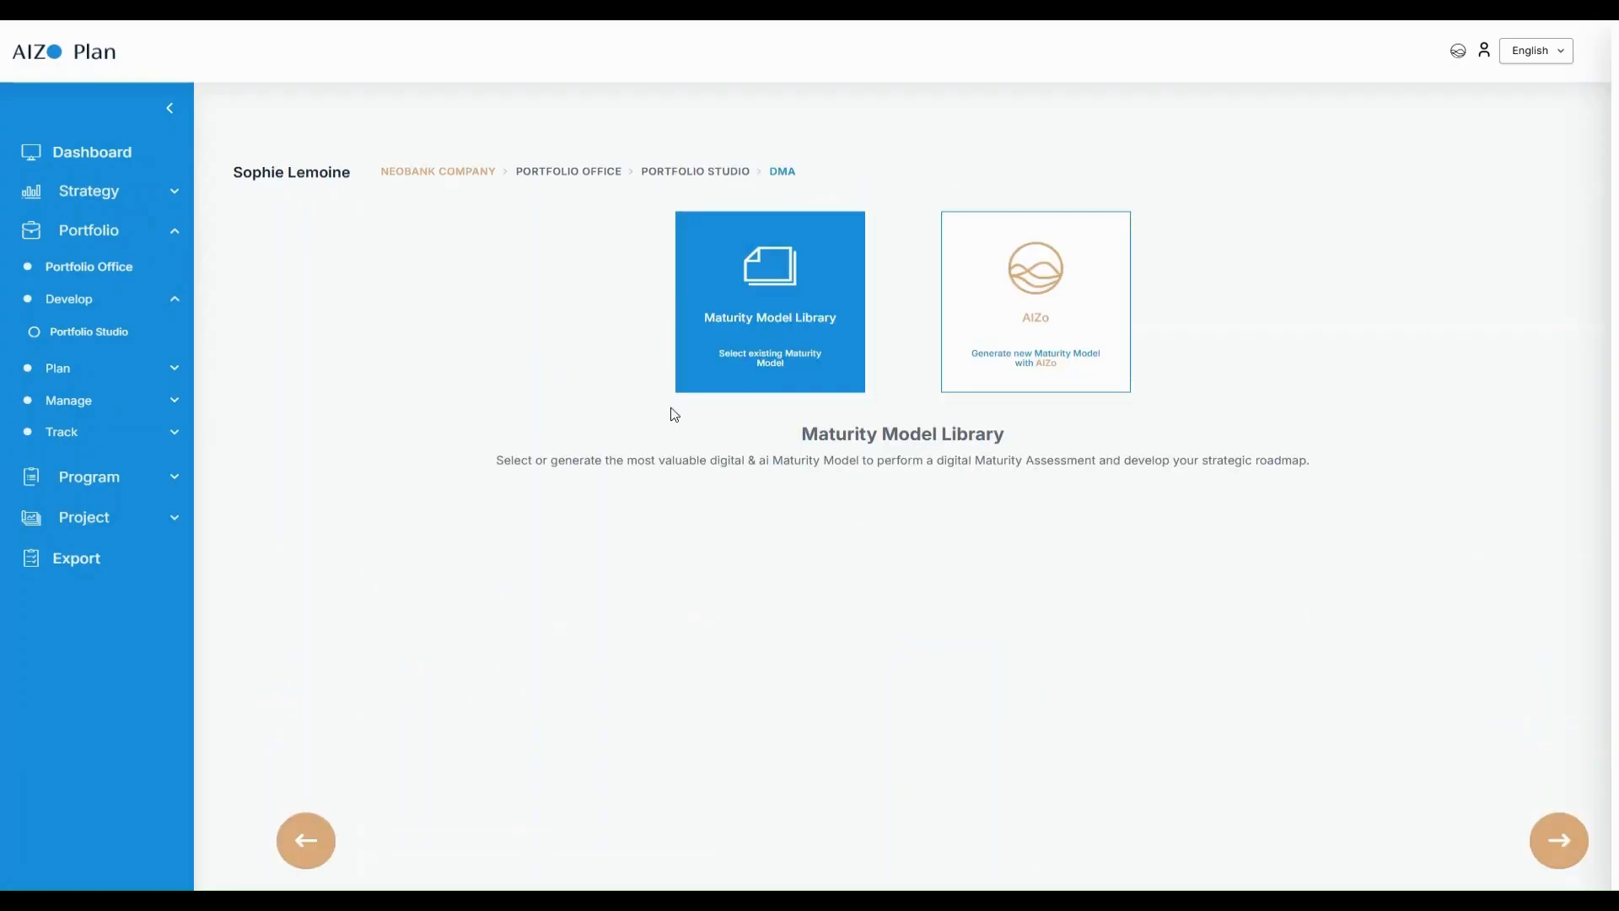
- Choose the English Banking iTransform365 Framework model from the Maturity Model Library and load it into the assessment
left_click(1558, 838)
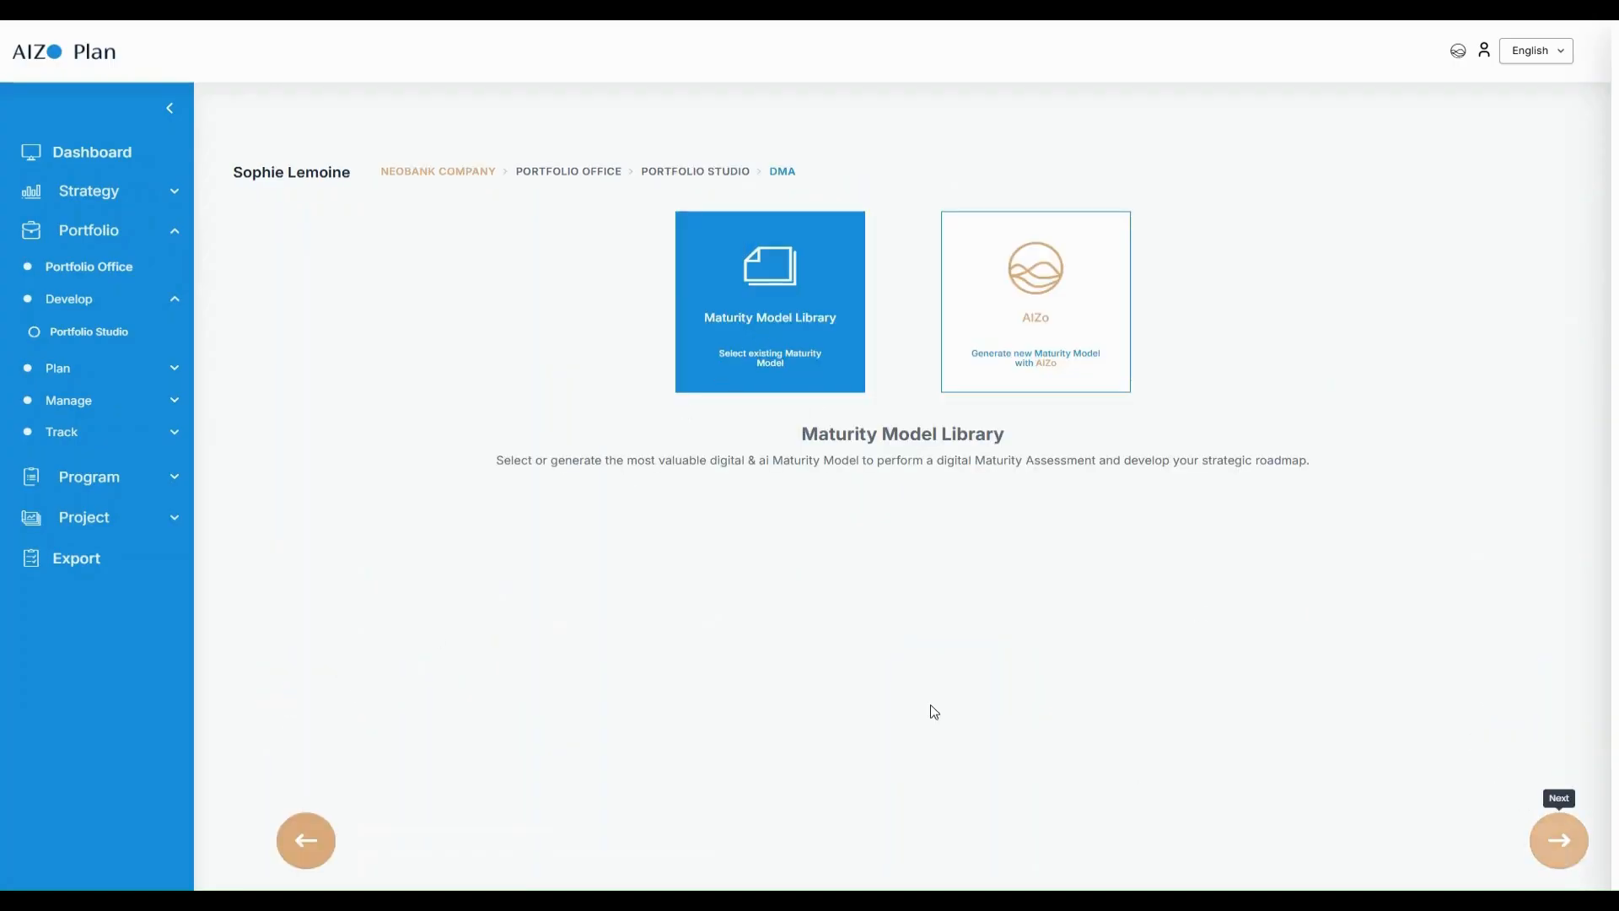
left_click(669, 721)
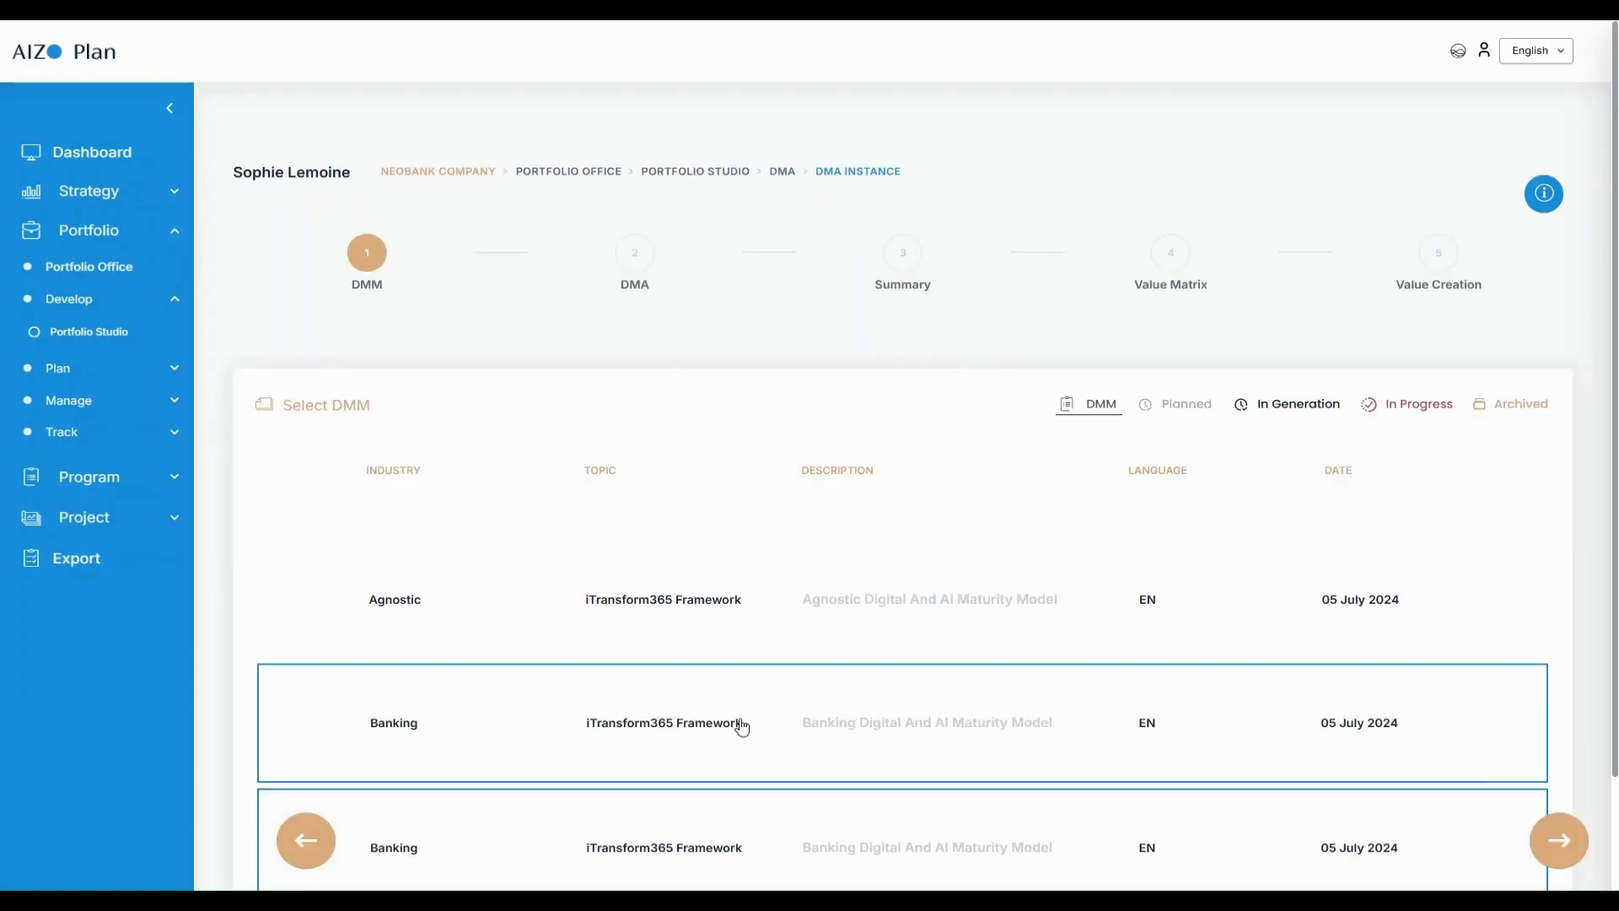
left_click(1561, 837)
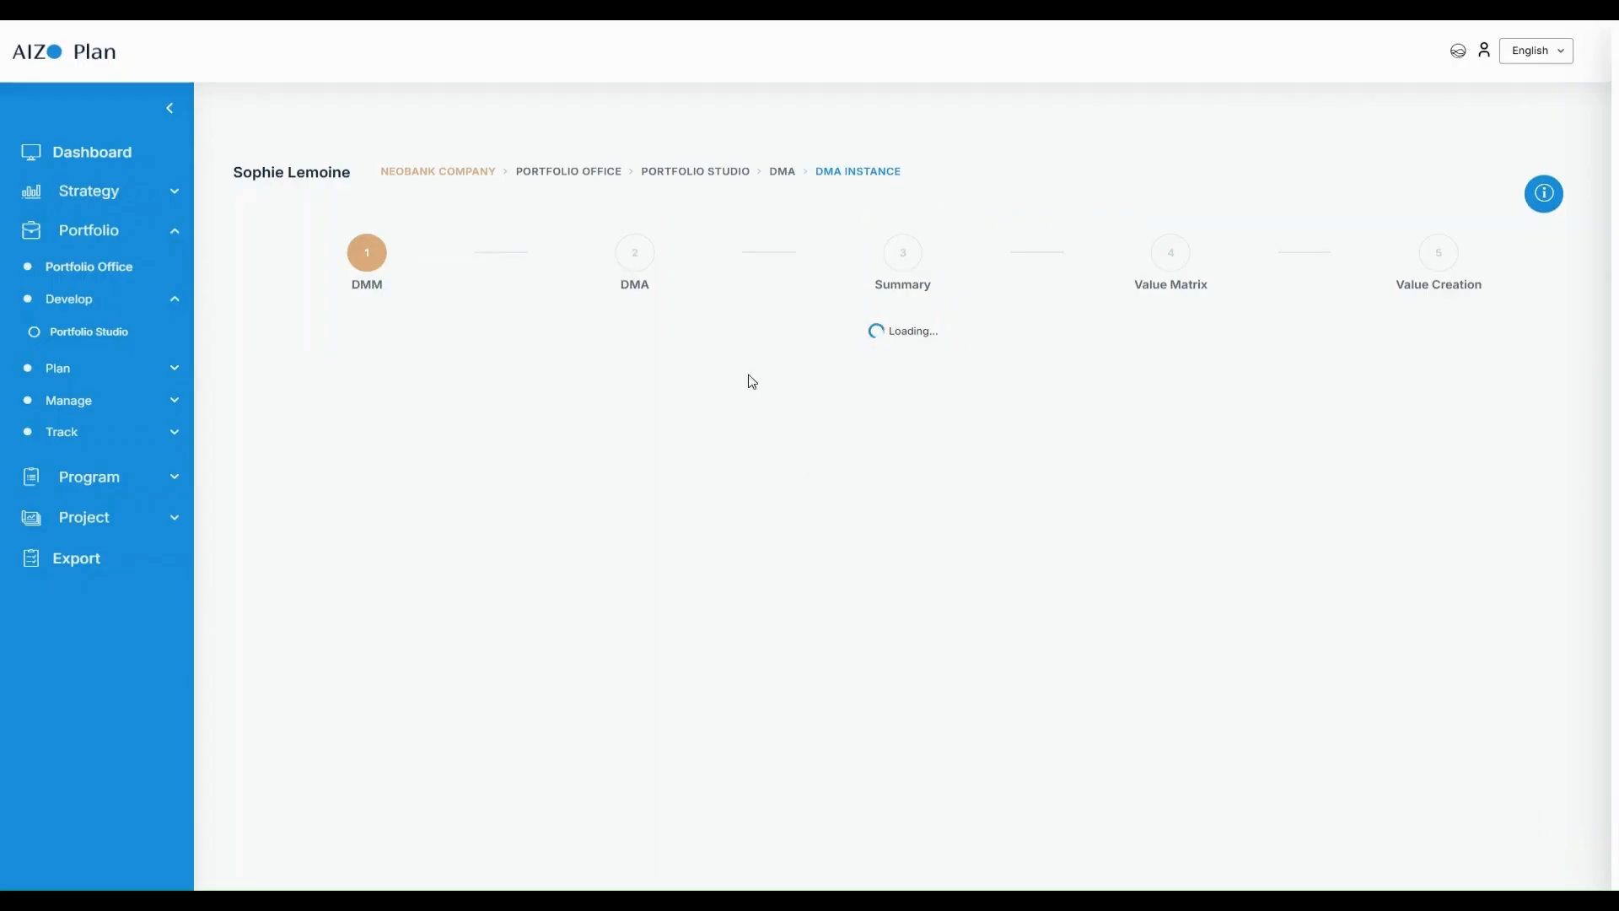
- Read the guidance for step 1 and view the AI-Driven Workforce Development questions under Culture, Organization And Talent Management
left_click(1541, 197)
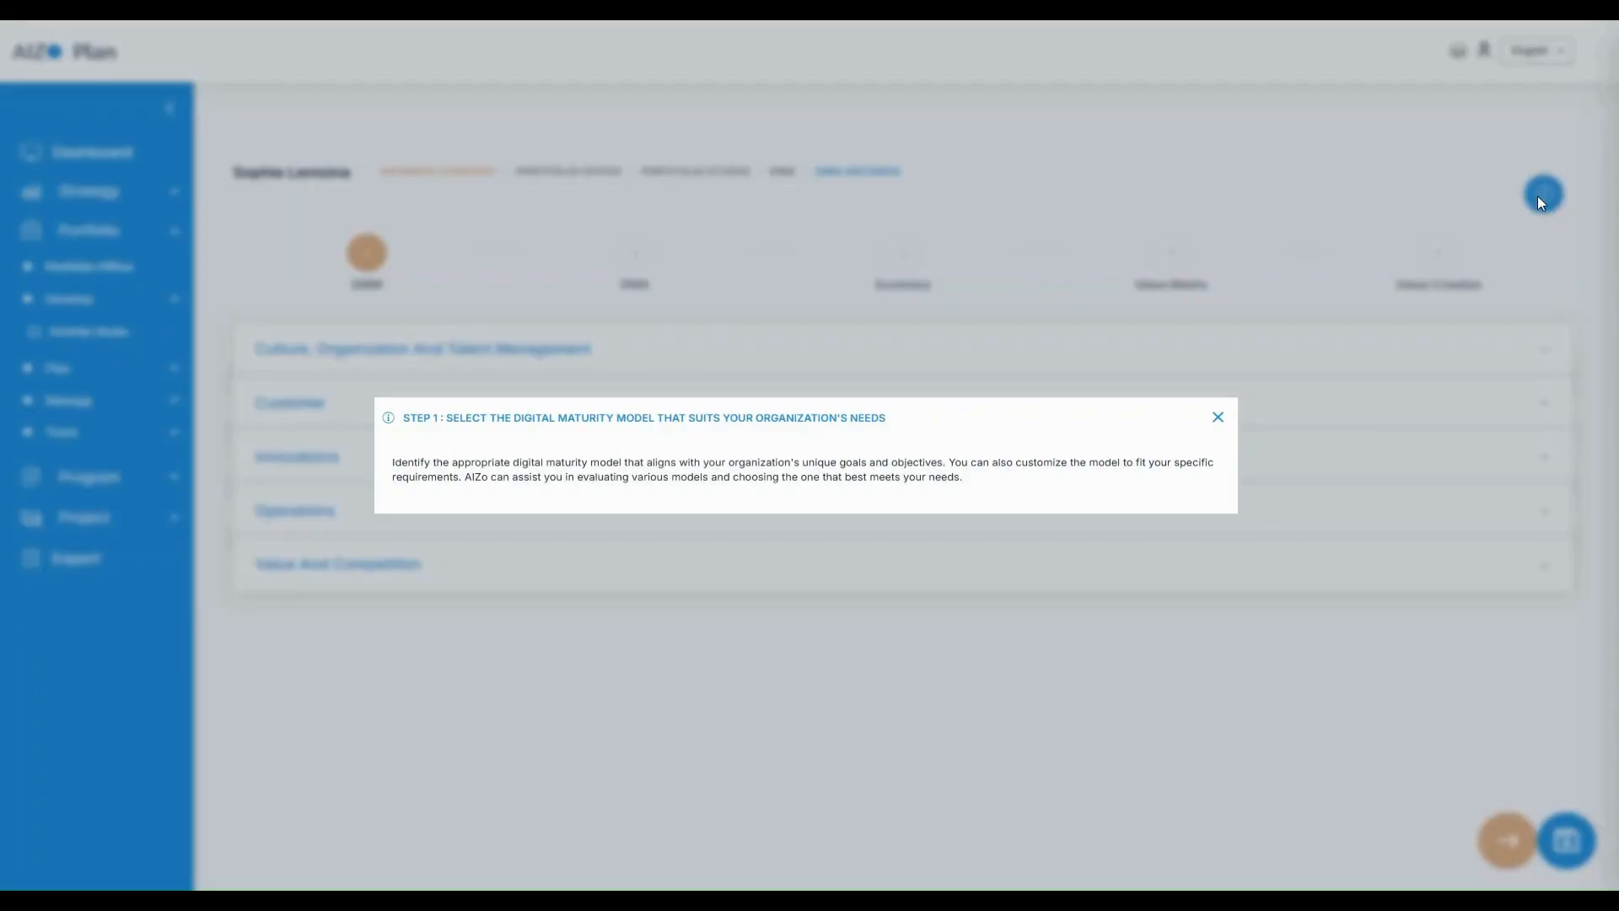
left_click(1218, 419)
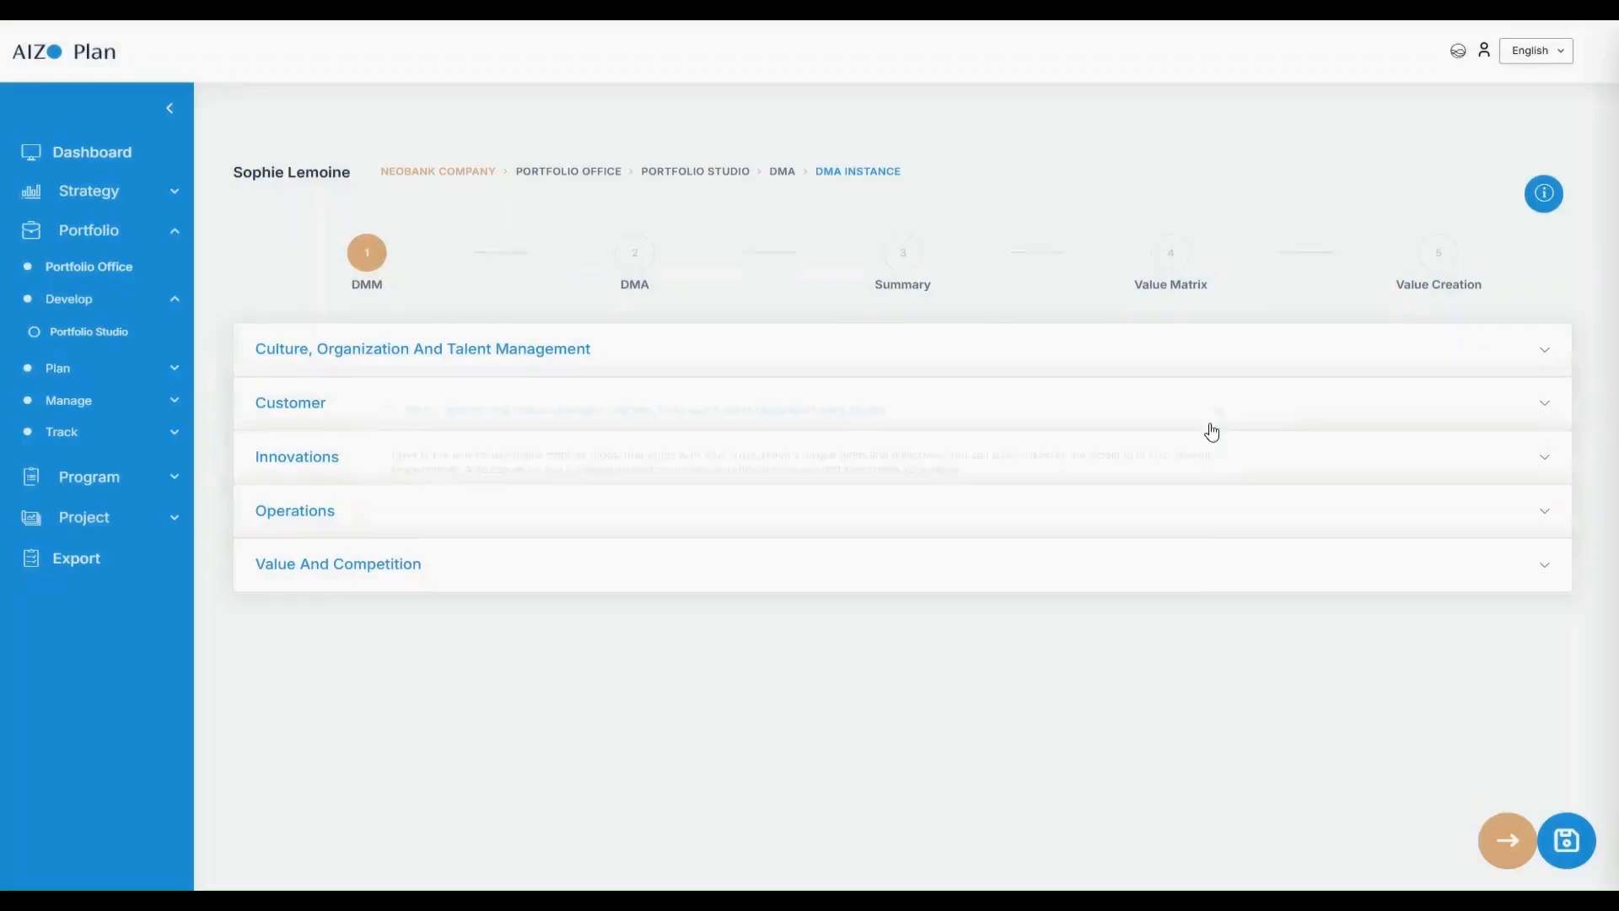
left_click(375, 363)
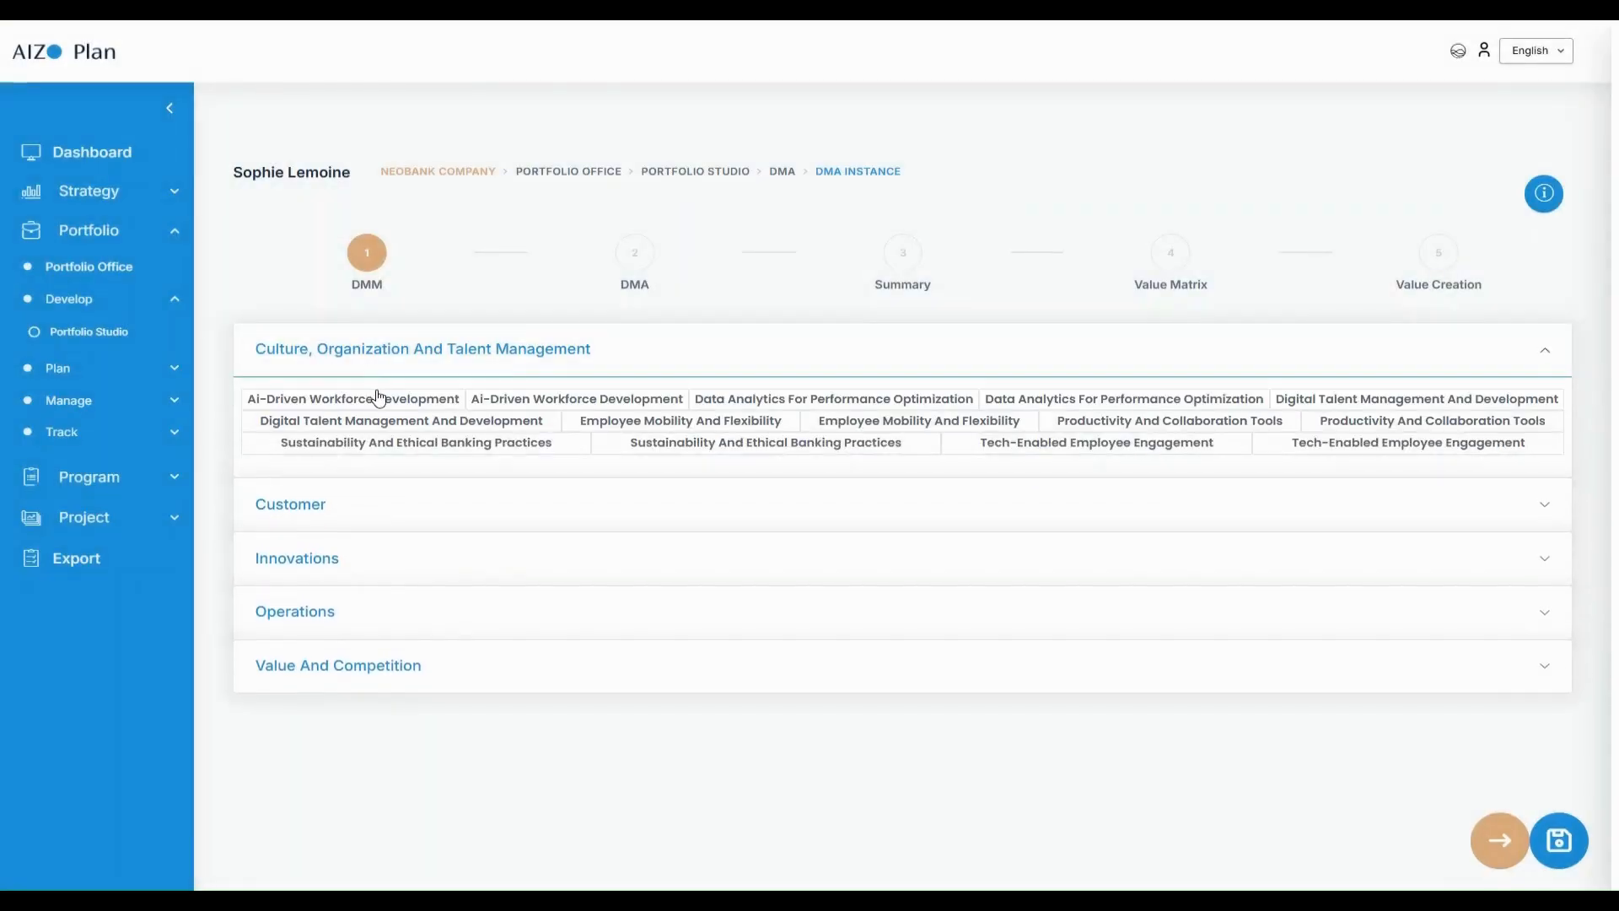
left_click(378, 401)
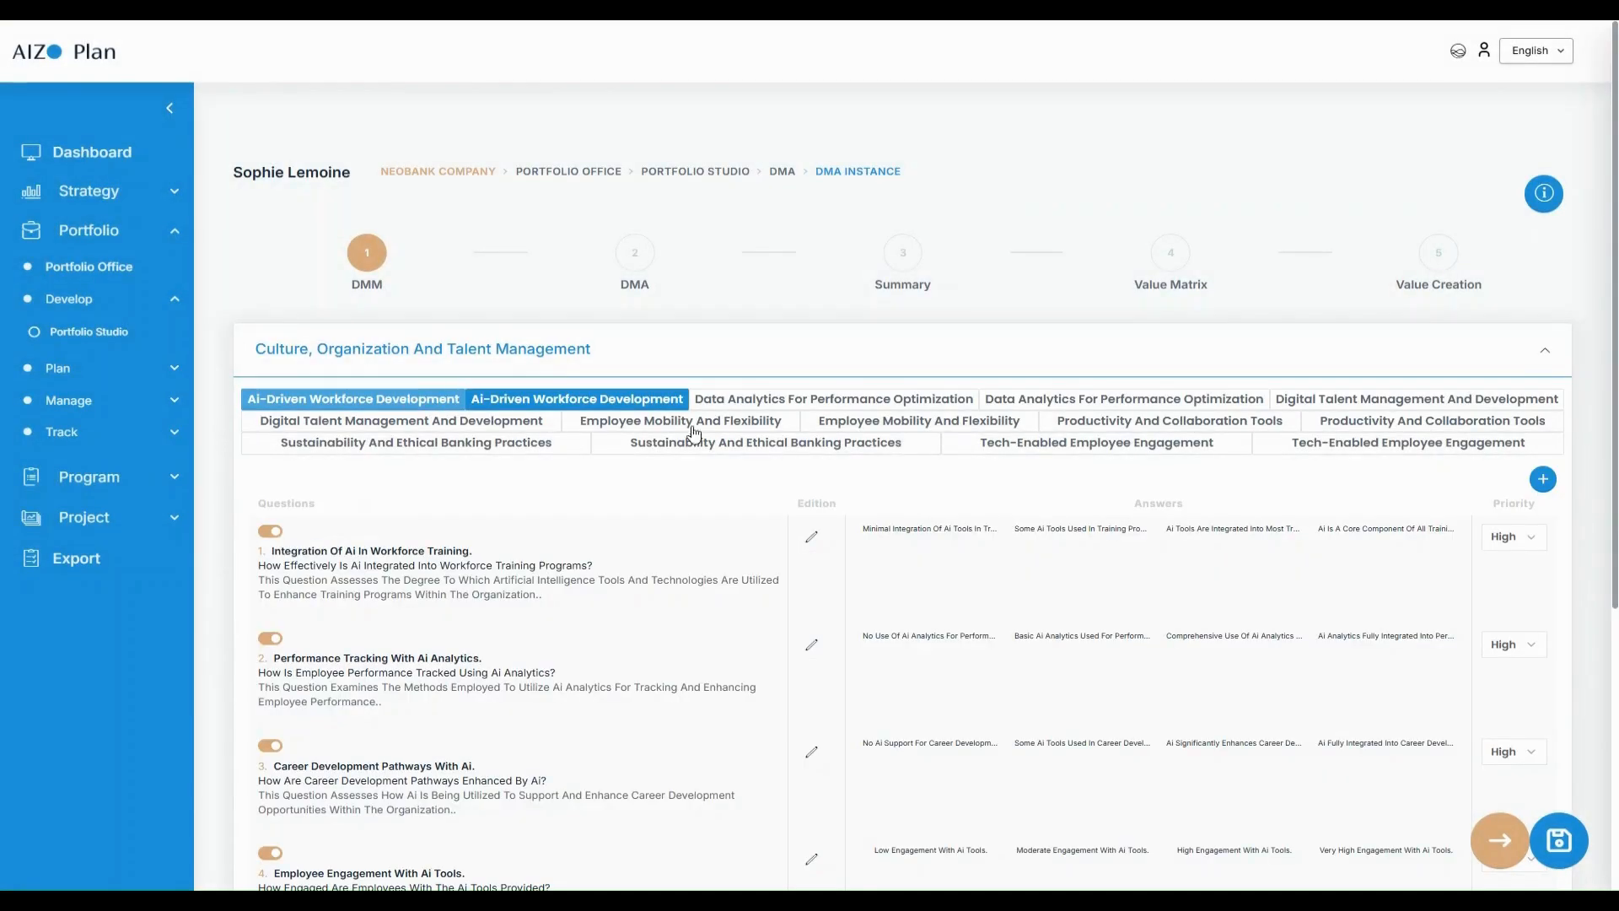
left_click_drag(1614, 577, 1614, 661)
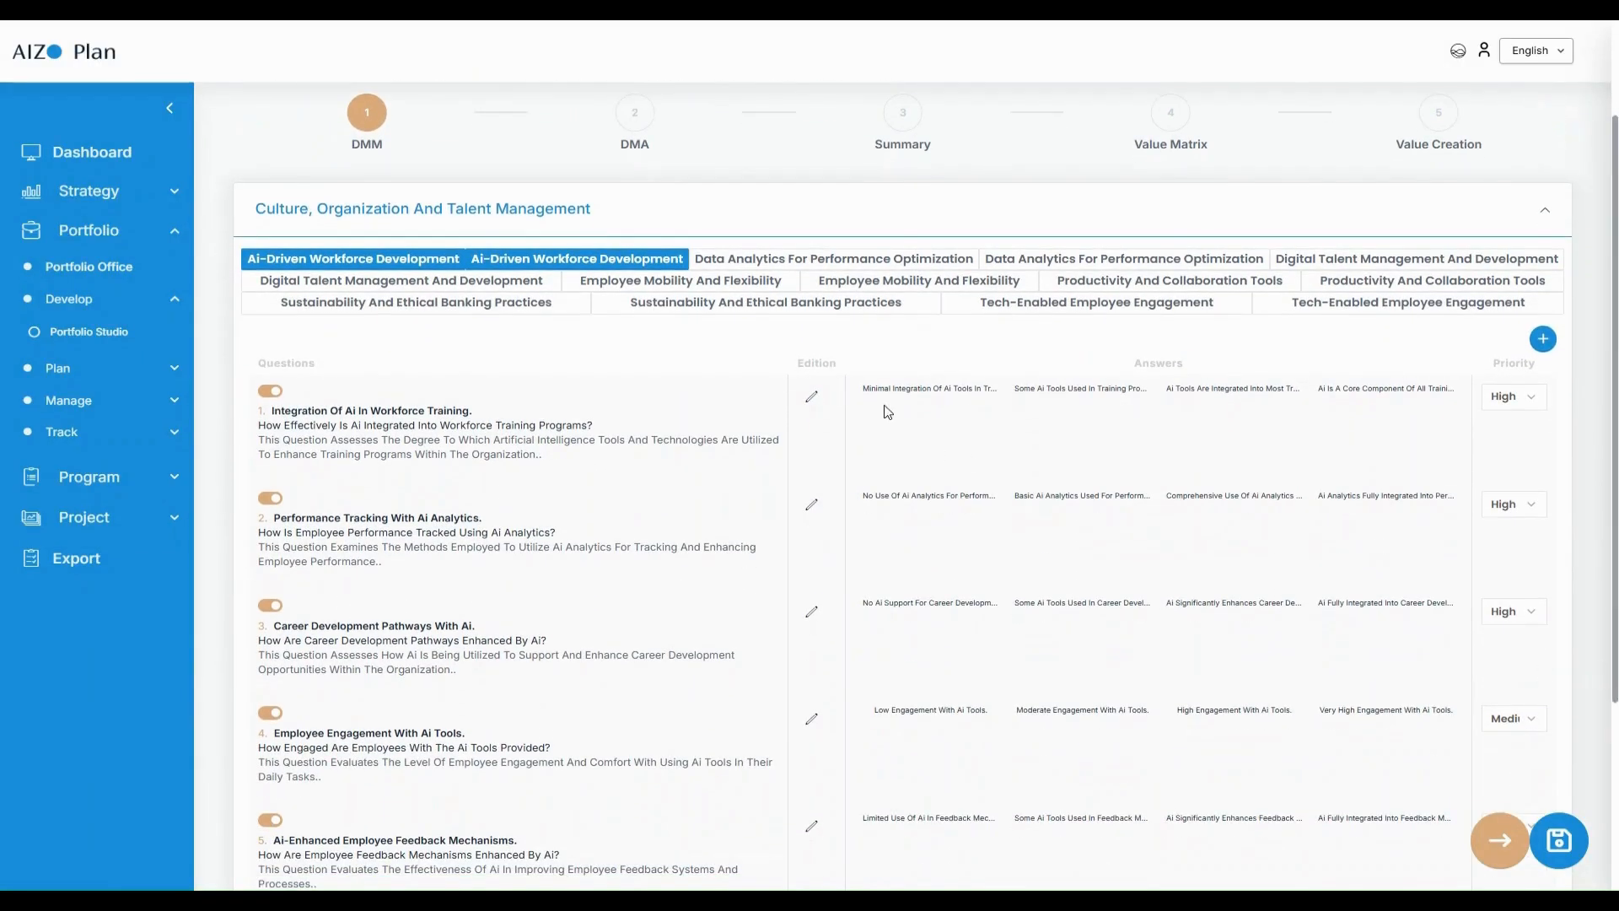
- Examine the editable fields of the Integration Of AI In Workforce Training question and the form for adding a question
left_click(812, 400)
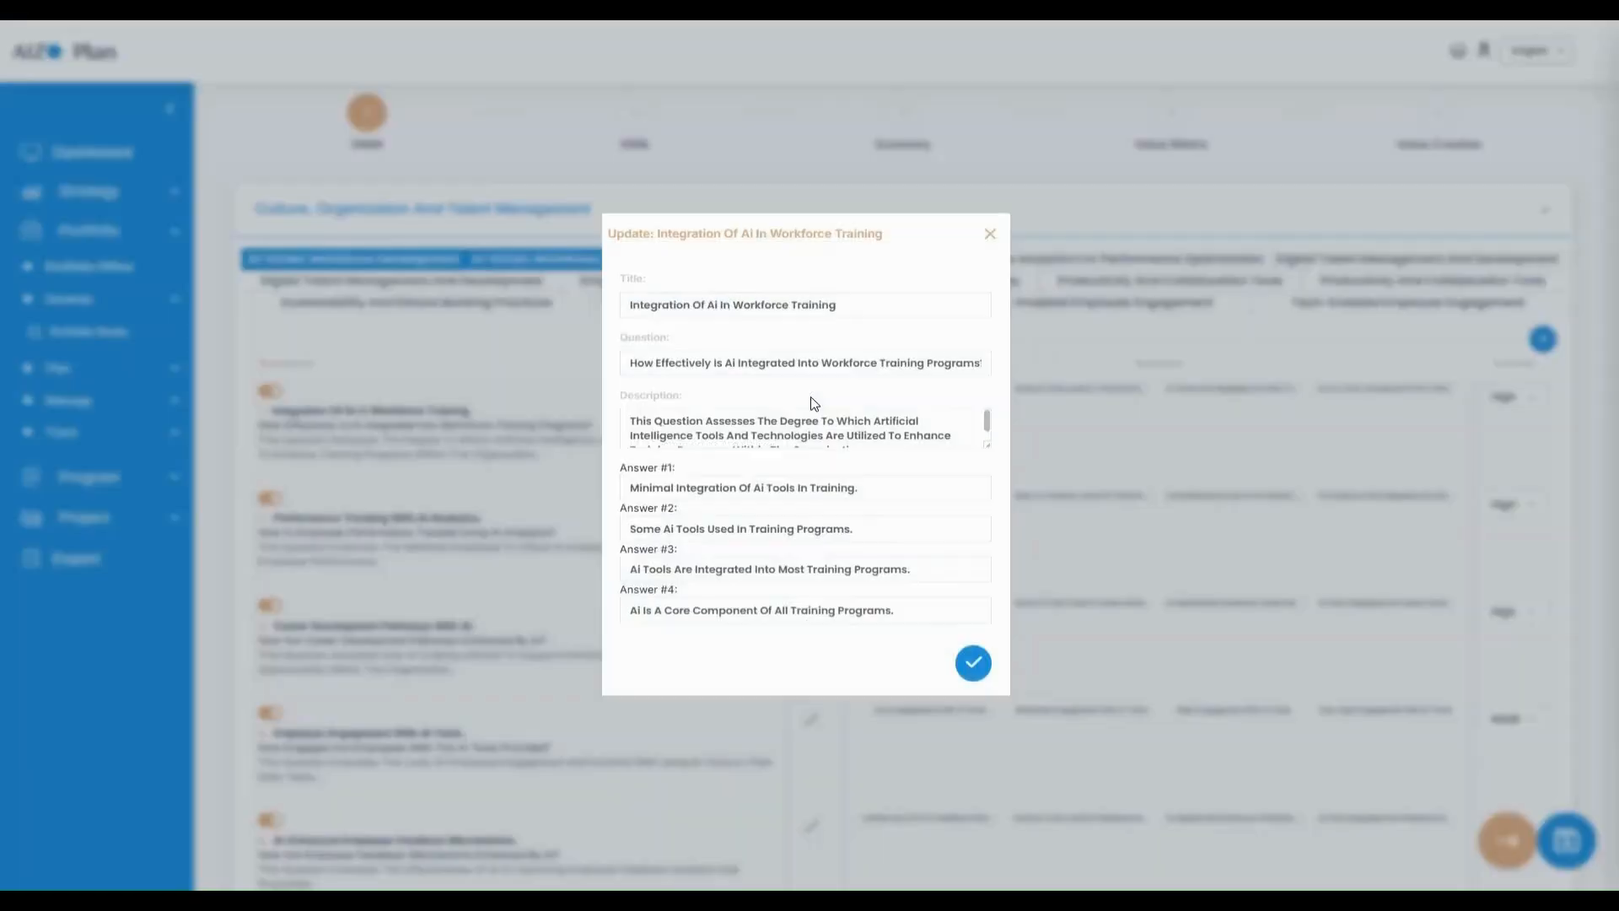
left_click(990, 238)
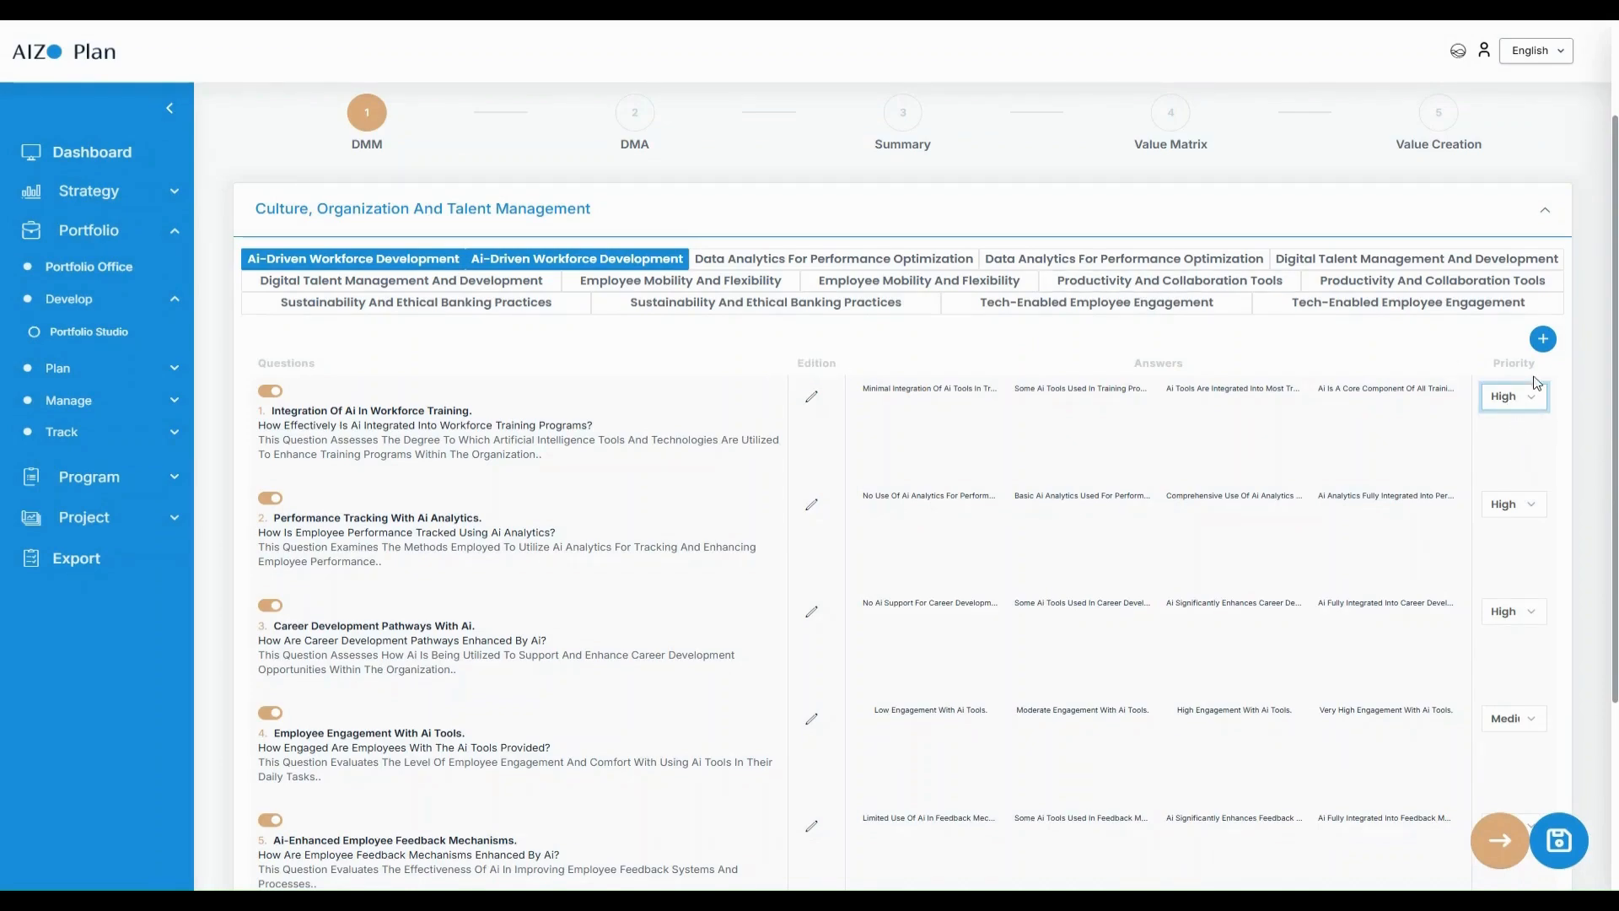
left_click(1542, 339)
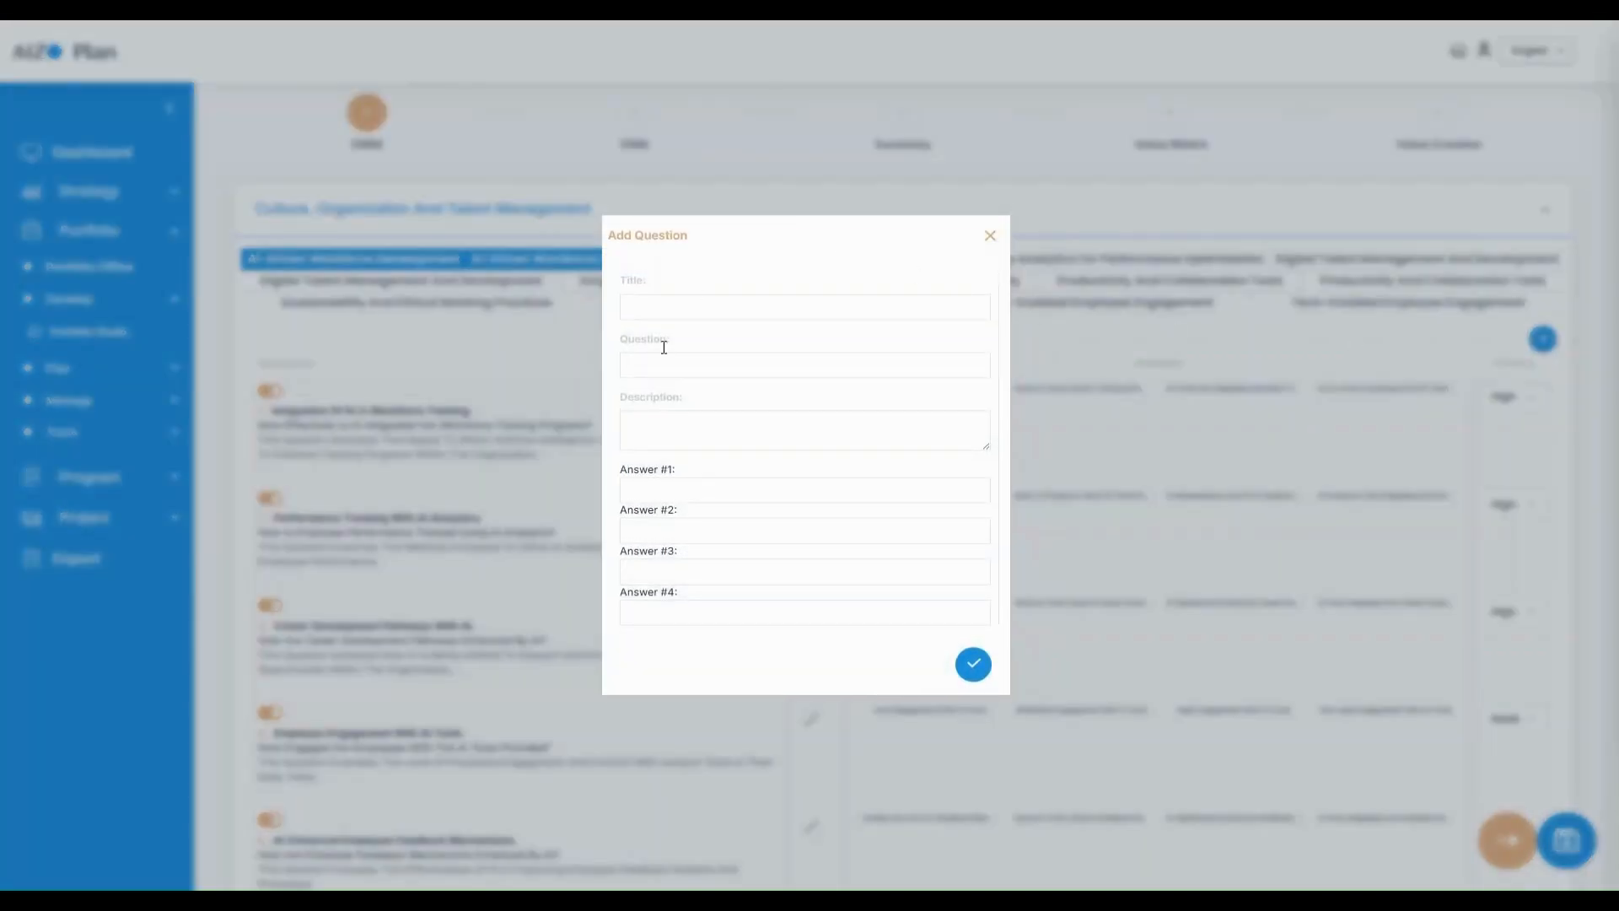
left_click(989, 236)
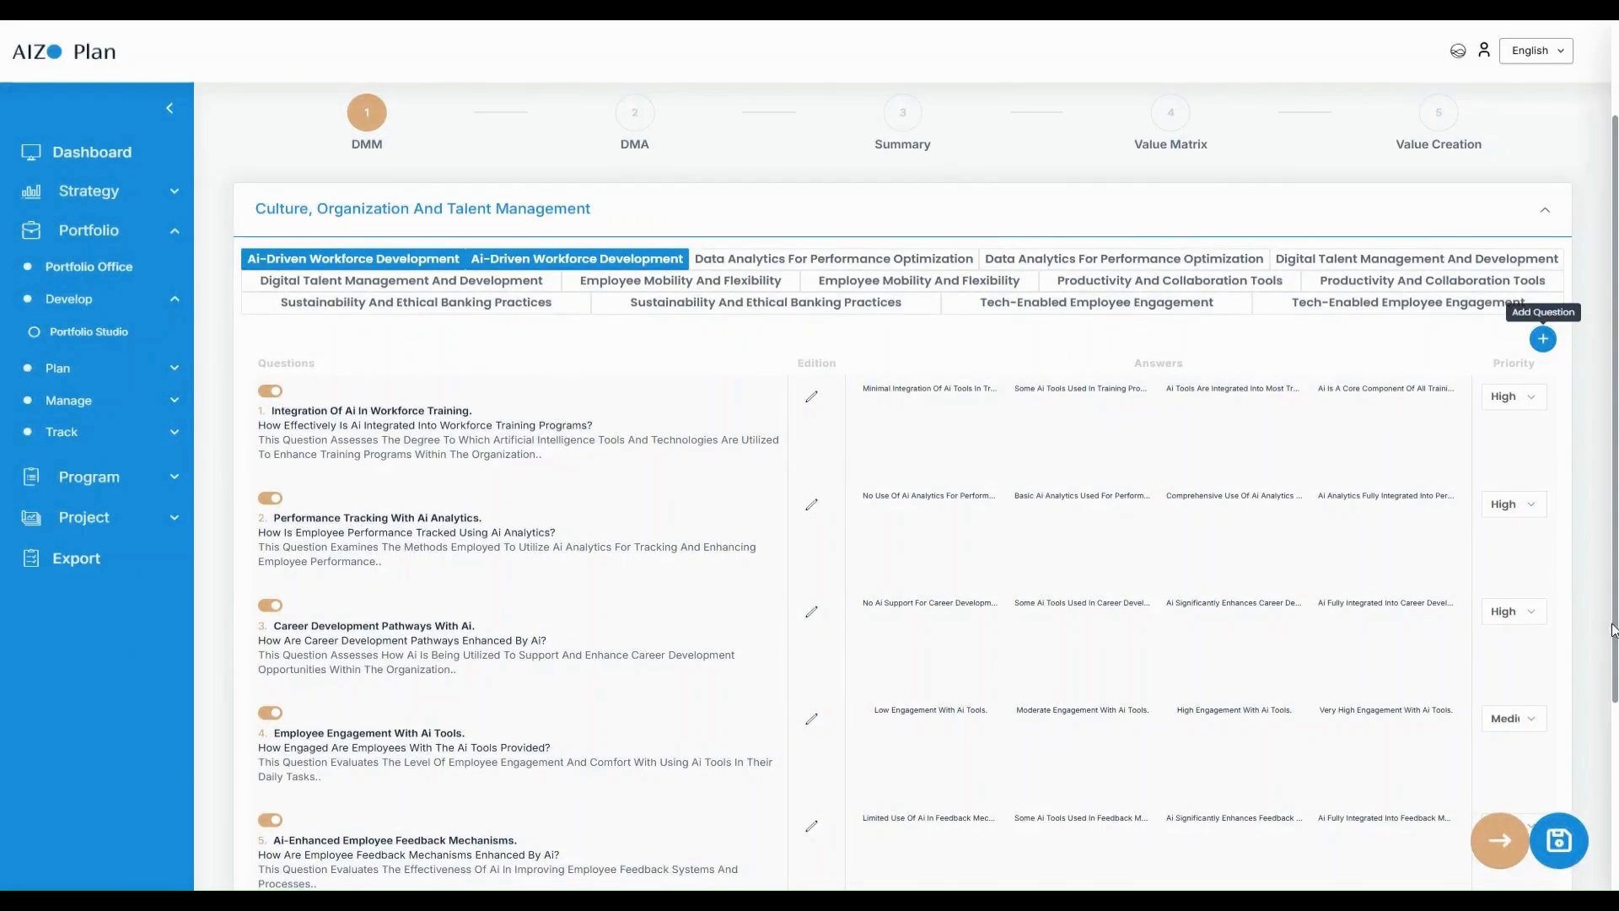
left_click_drag(1614, 625, 1615, 634)
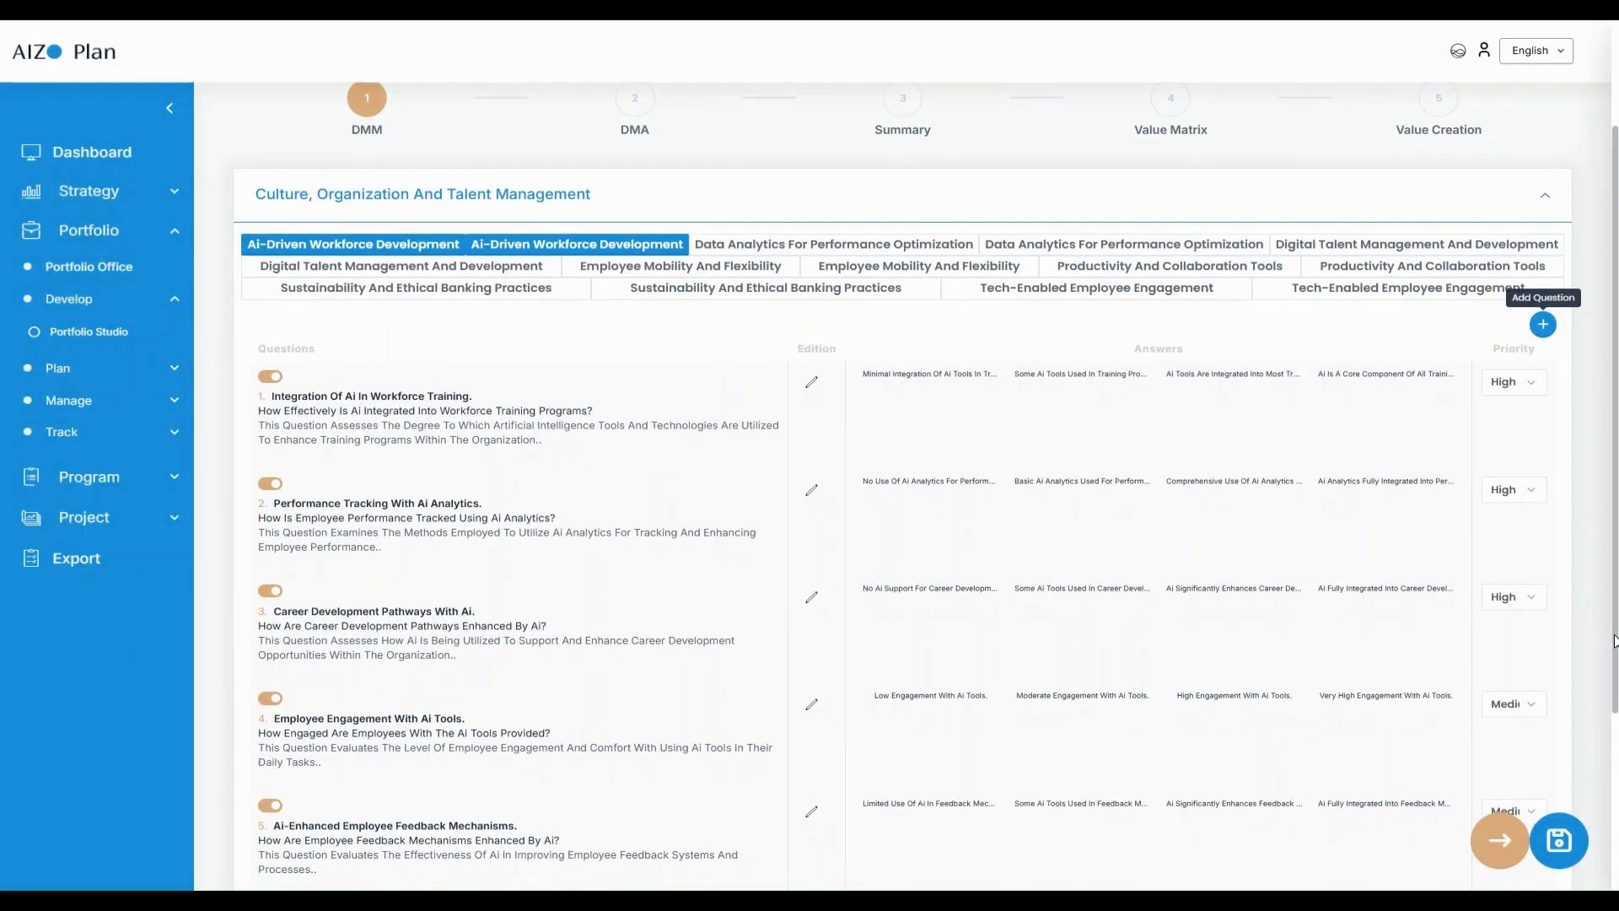
- Advance to the DMA state assessment and open the AI-Driven Workforce Development questions under Culture, Organization And Talent Management
left_click(1500, 841)
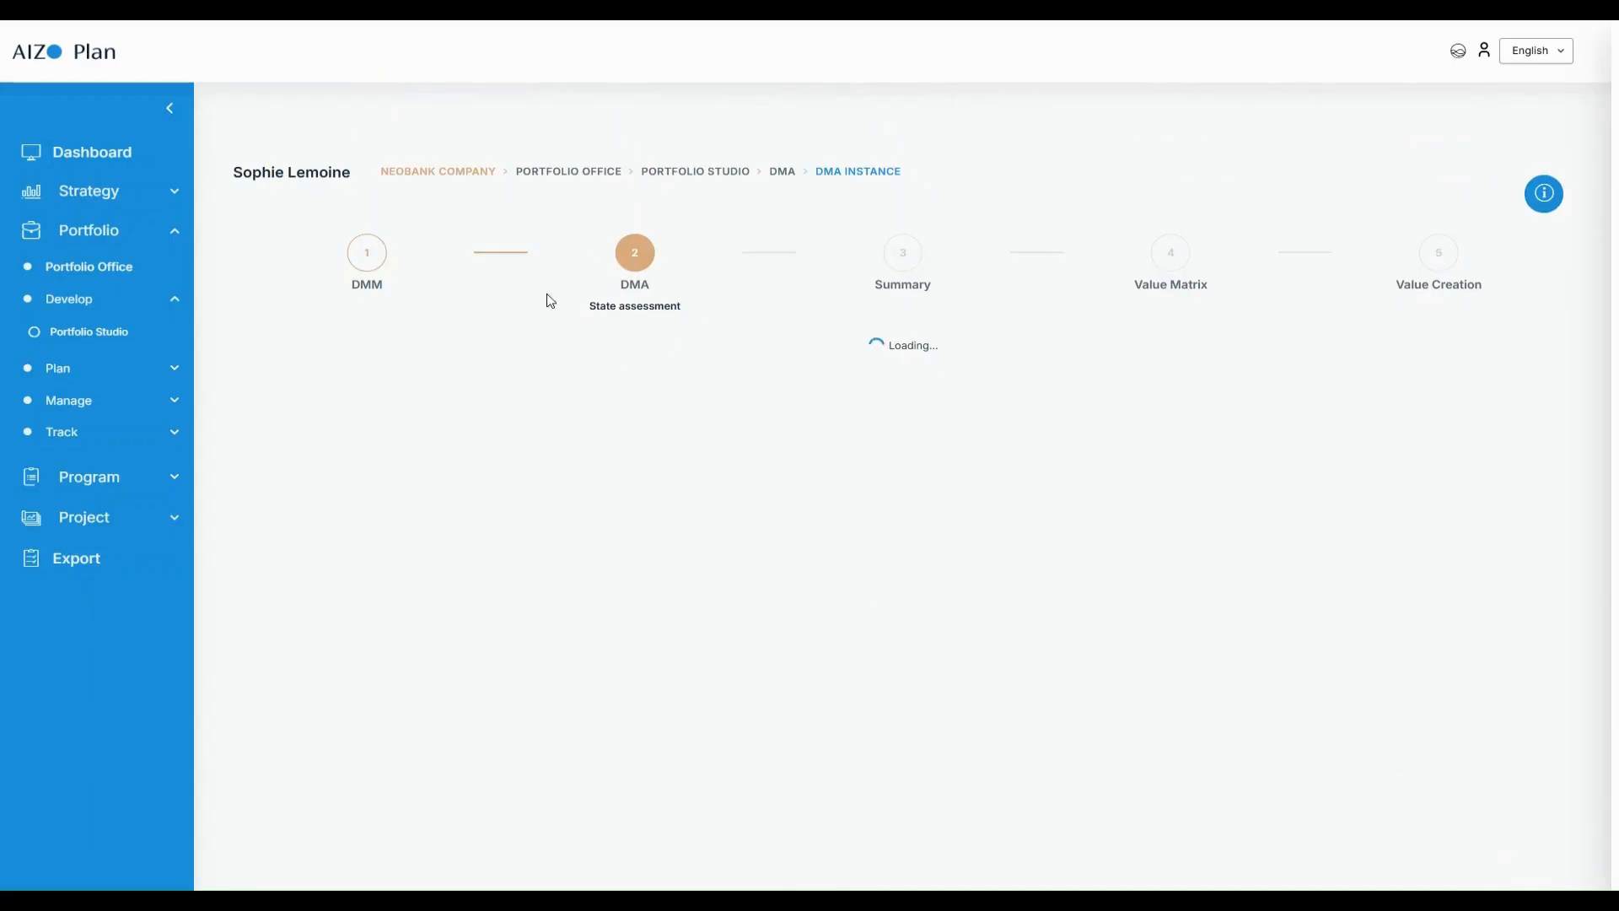
left_click(549, 370)
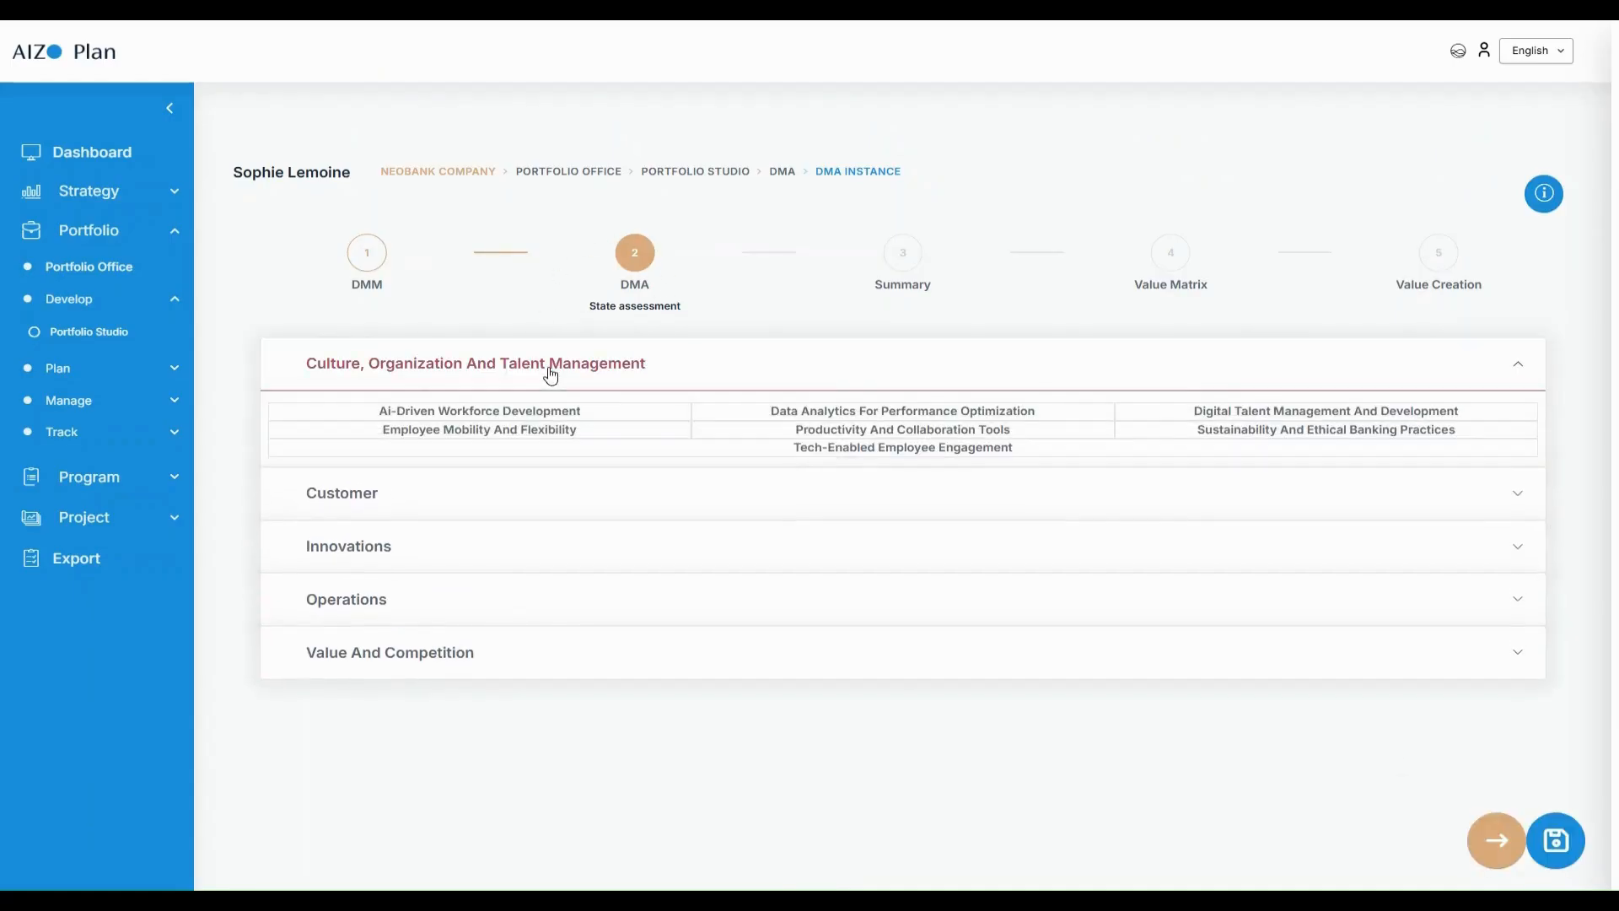
left_click(514, 419)
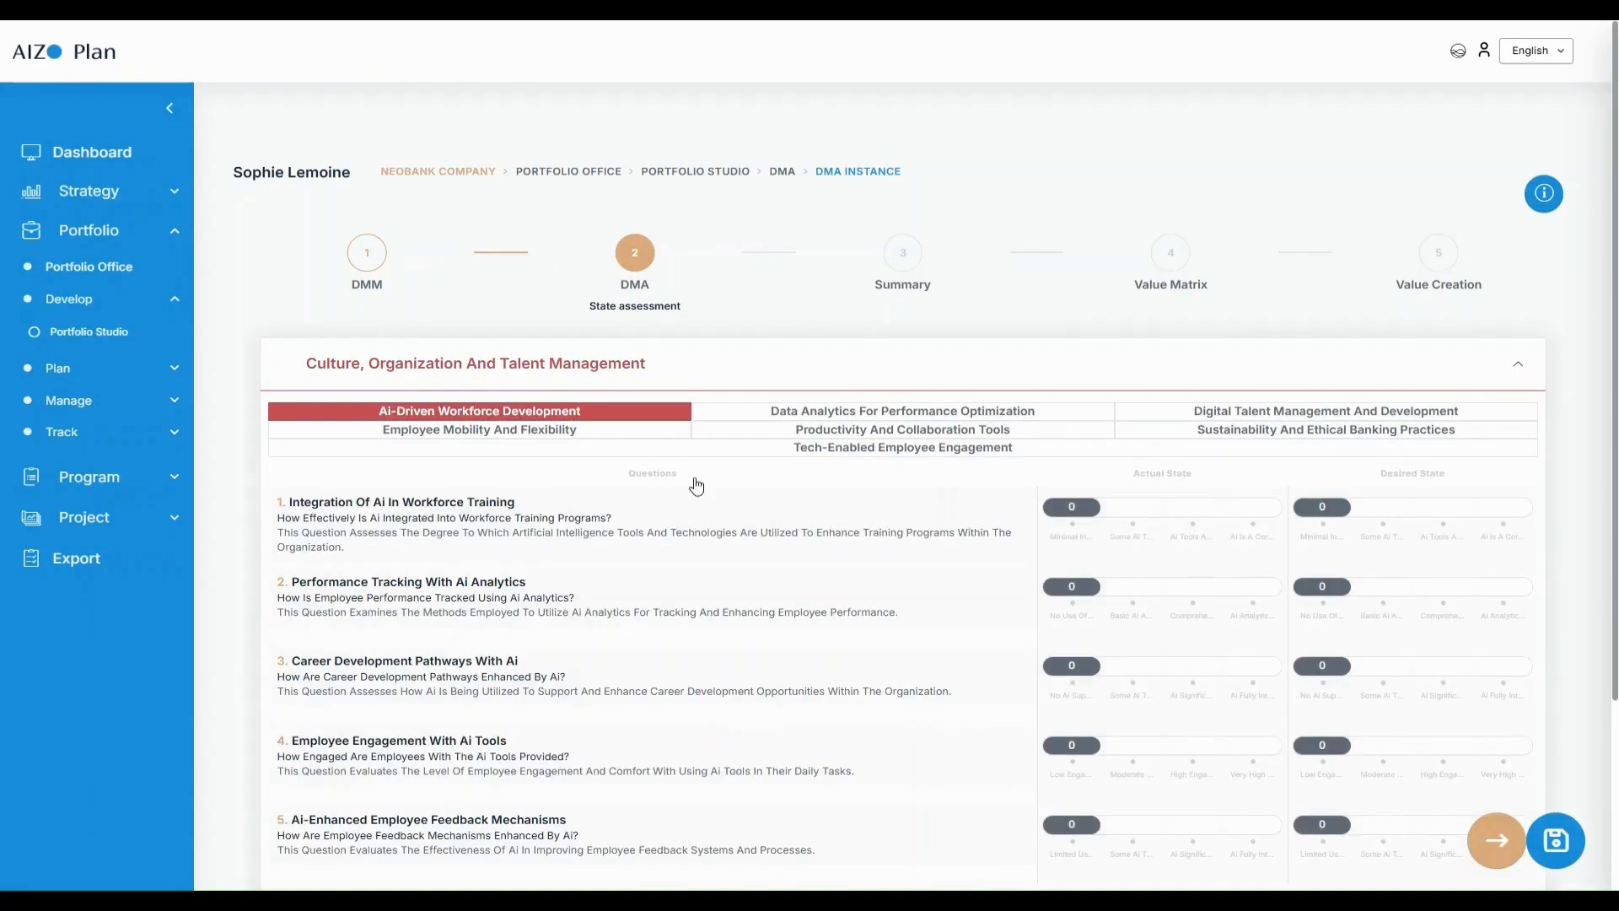
- Rate Integration Of AI In Workforce Training actual 1, desired 2, and Performance Tracking With AI Analytics actual 2, desired 3
left_click(1133, 521)
left_click(1442, 518)
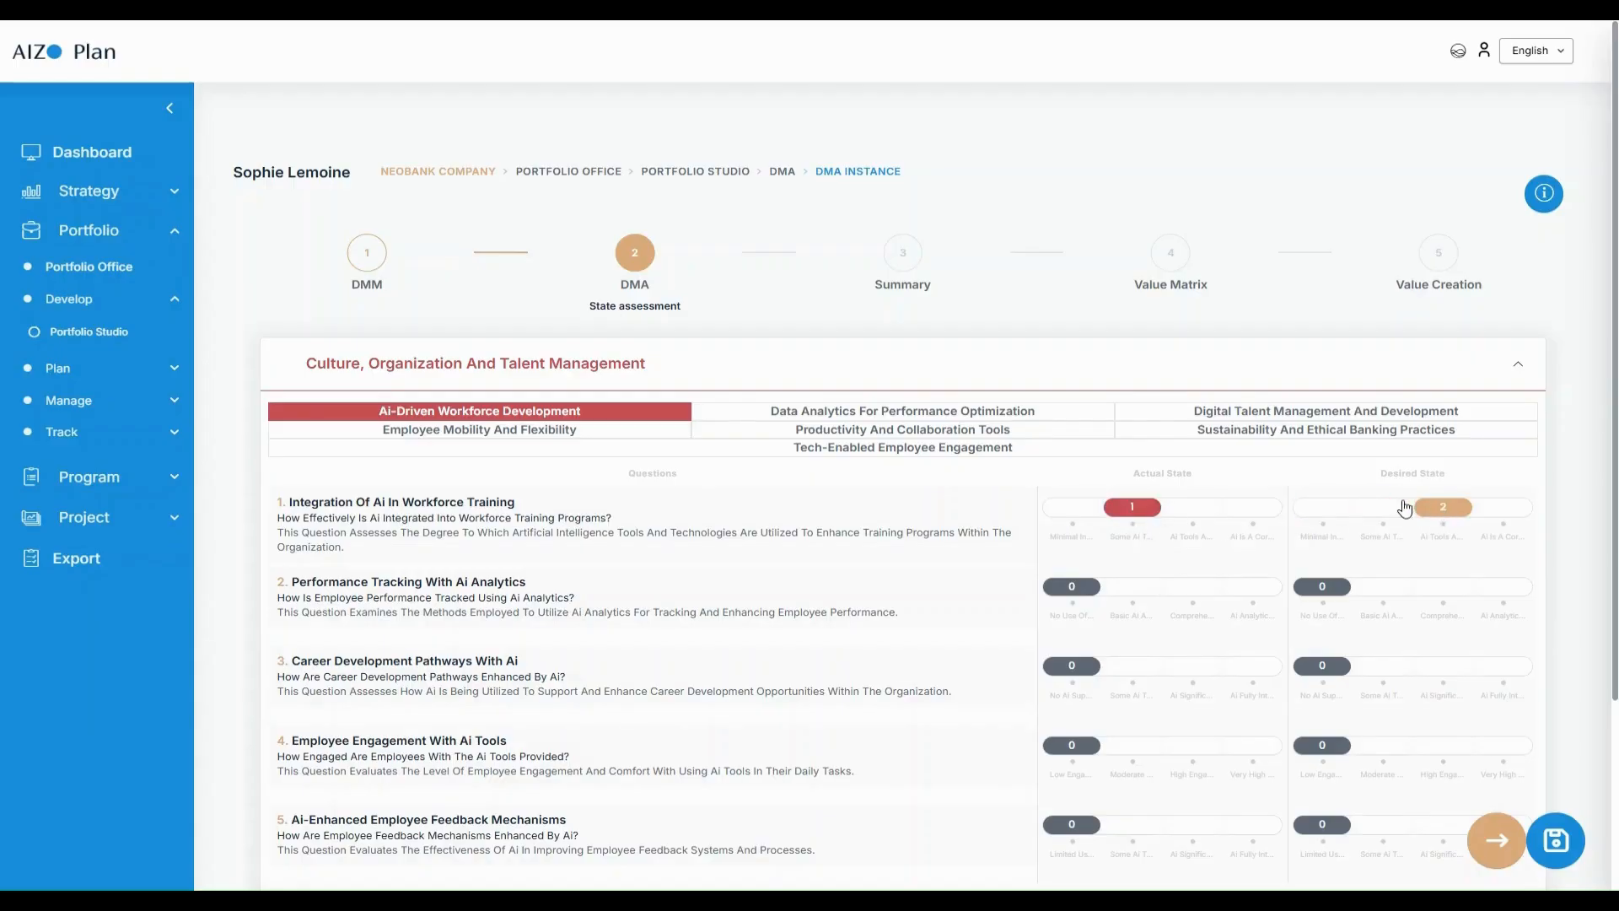
left_click(1181, 599)
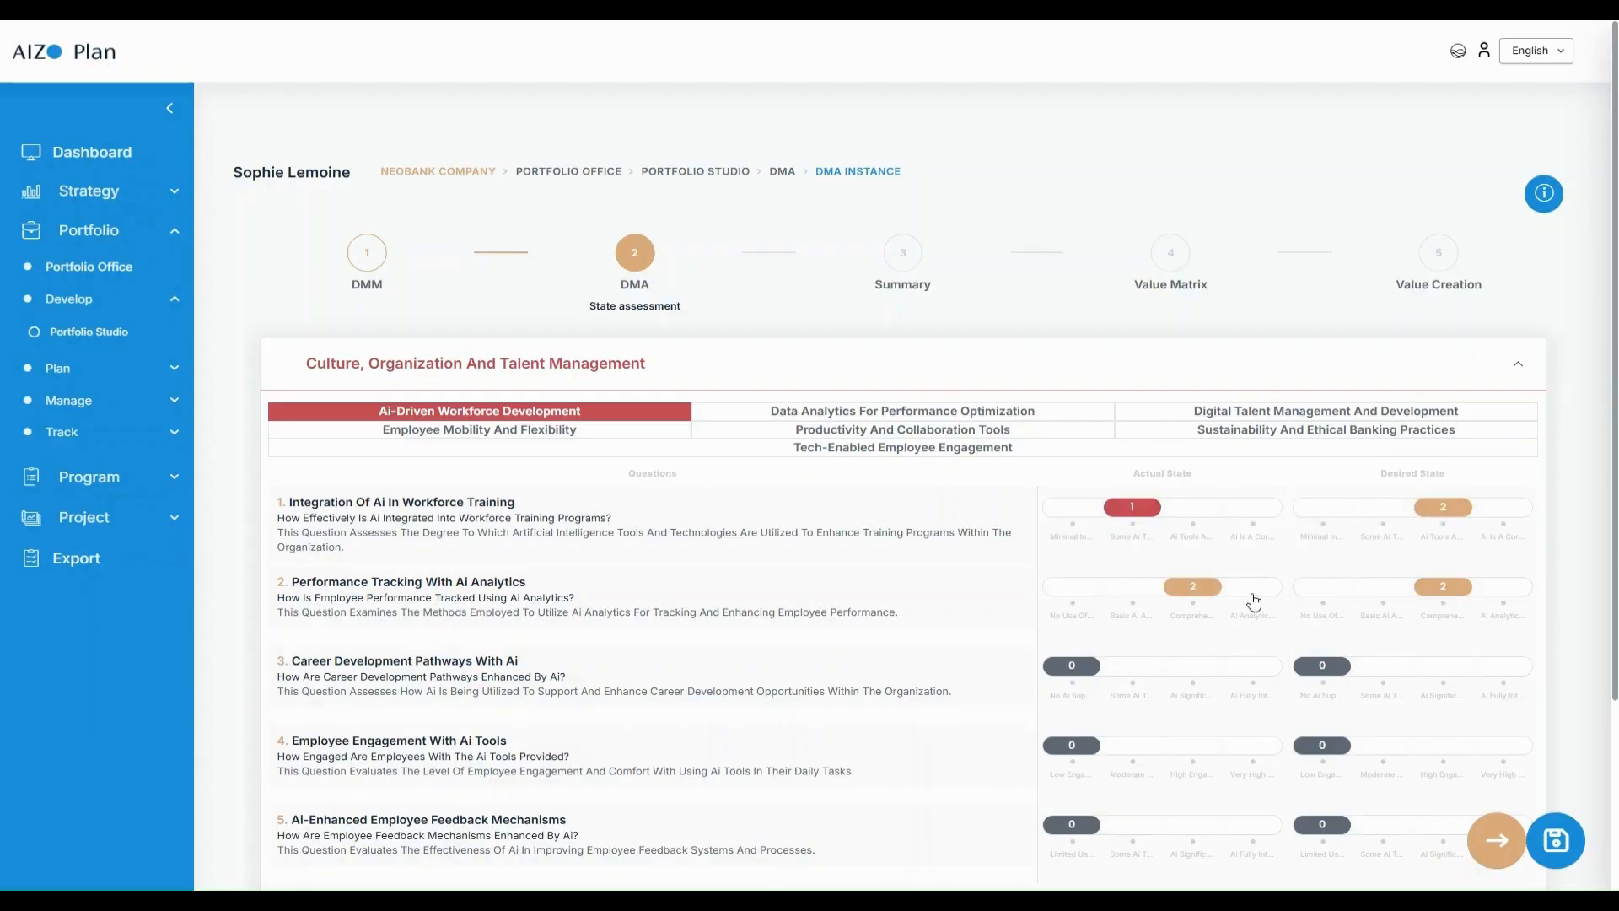
left_click(1504, 603)
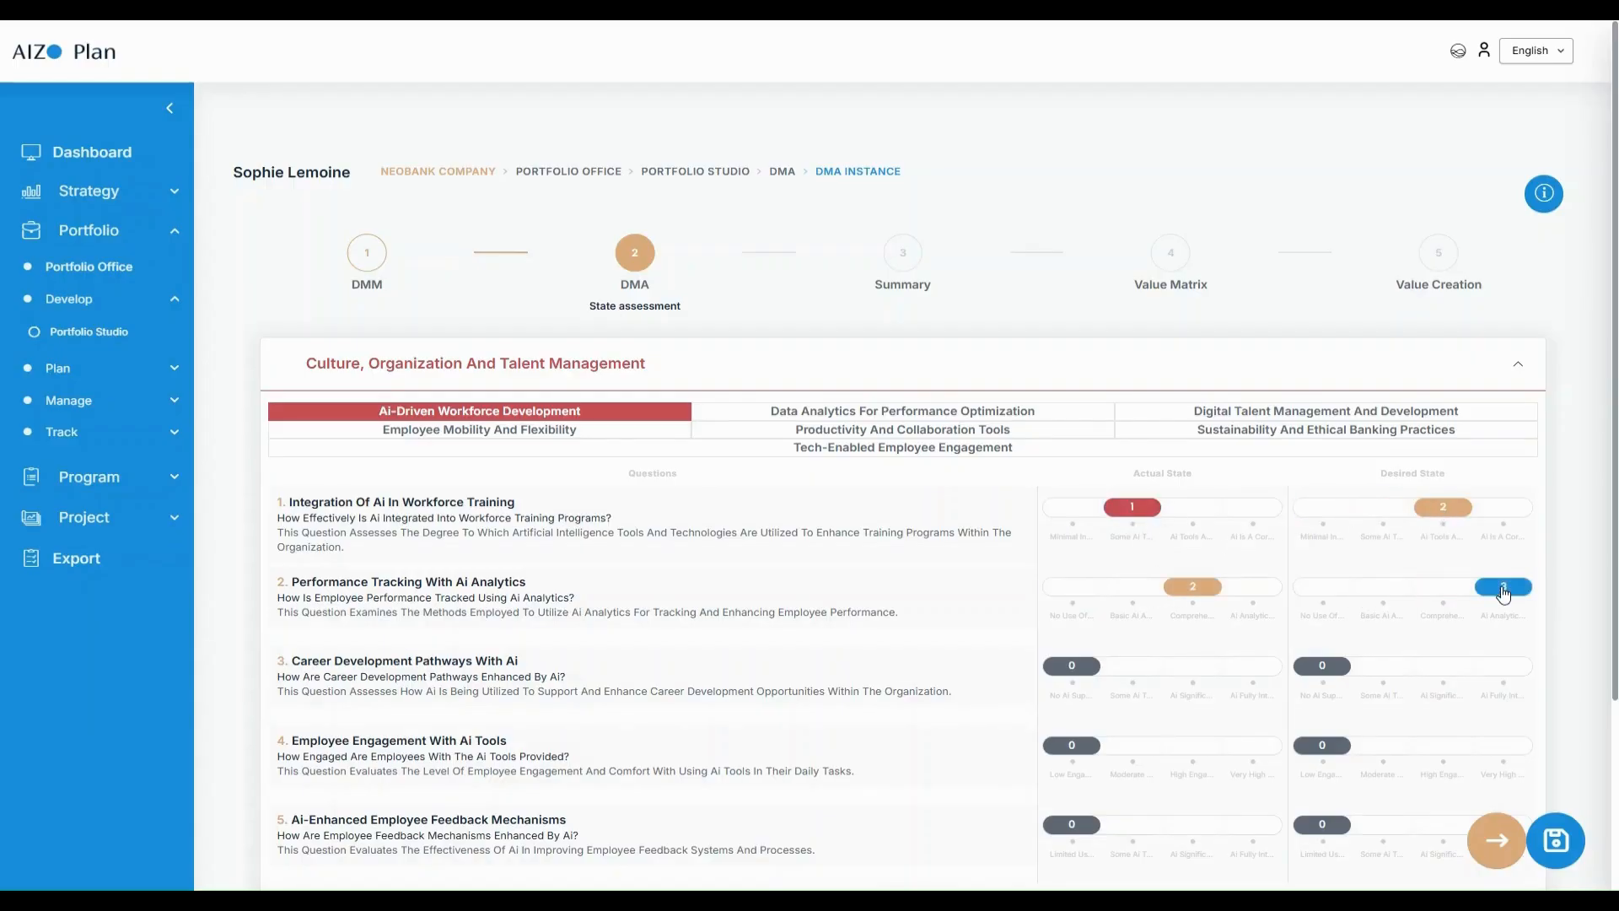
- Proceed to recommendation generation and open the AI-Driven Workforce Development questions there
left_click(1497, 843)
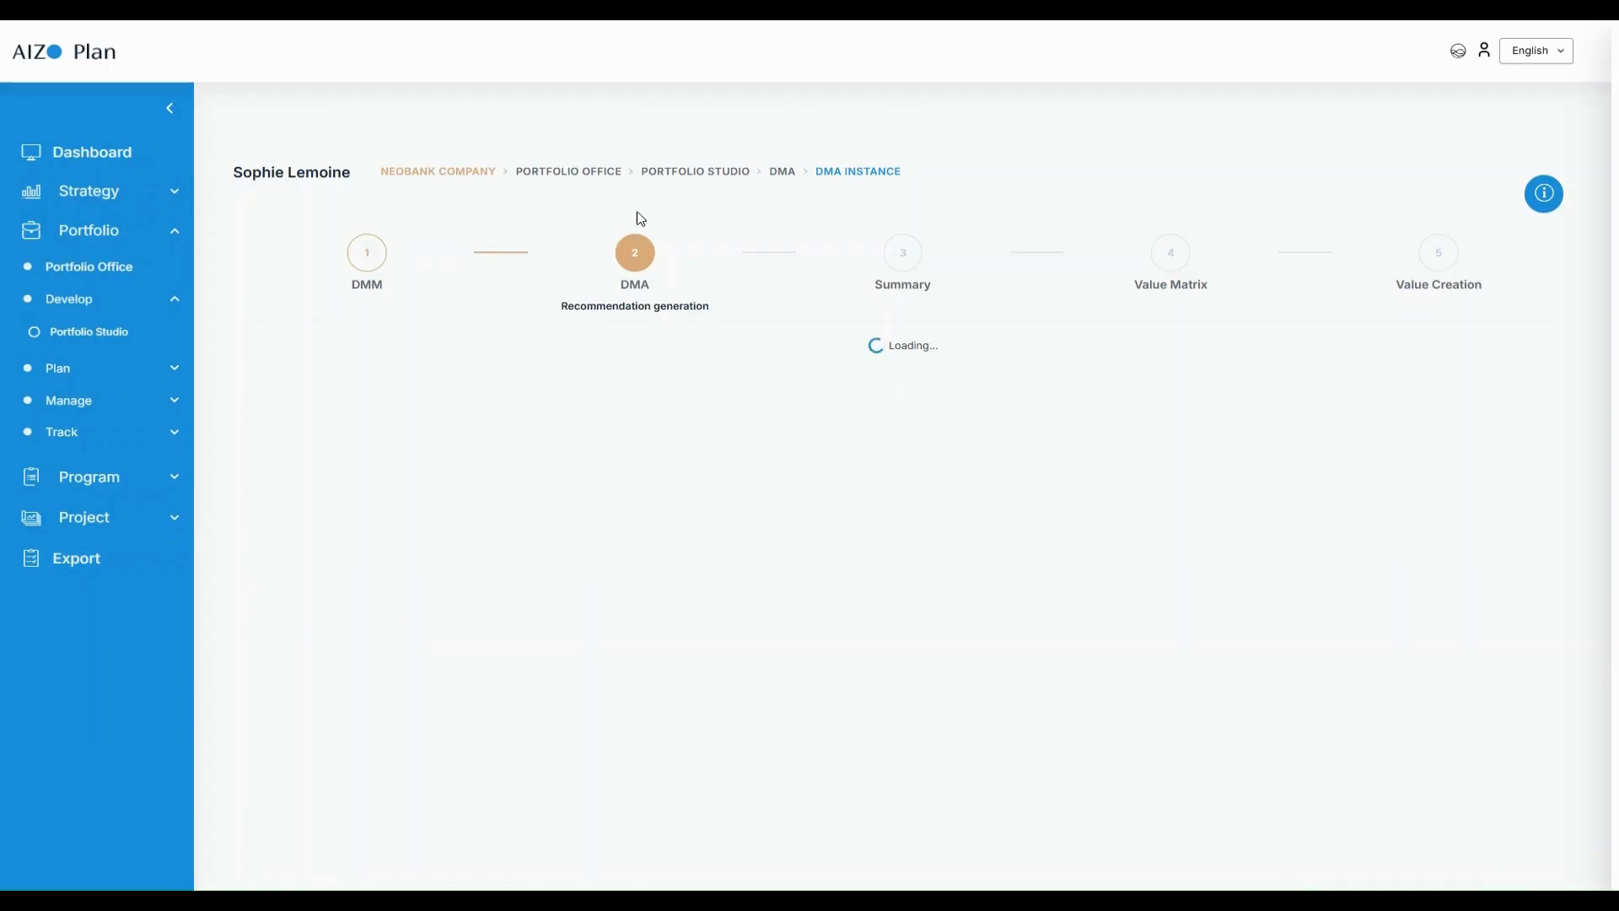
left_click(545, 374)
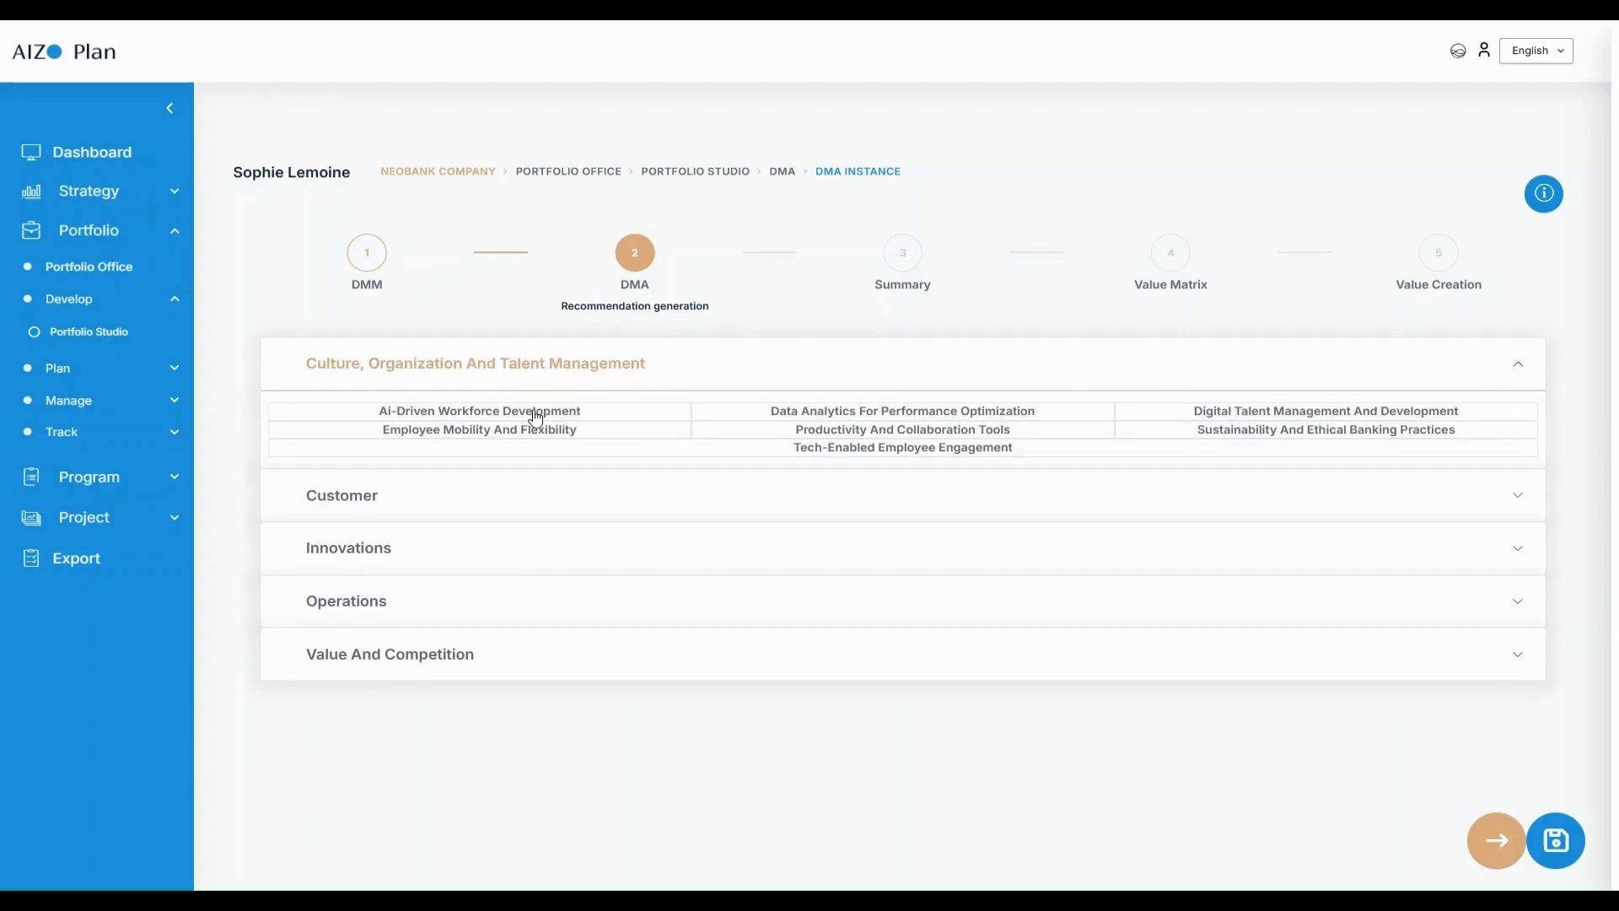
left_click(537, 417)
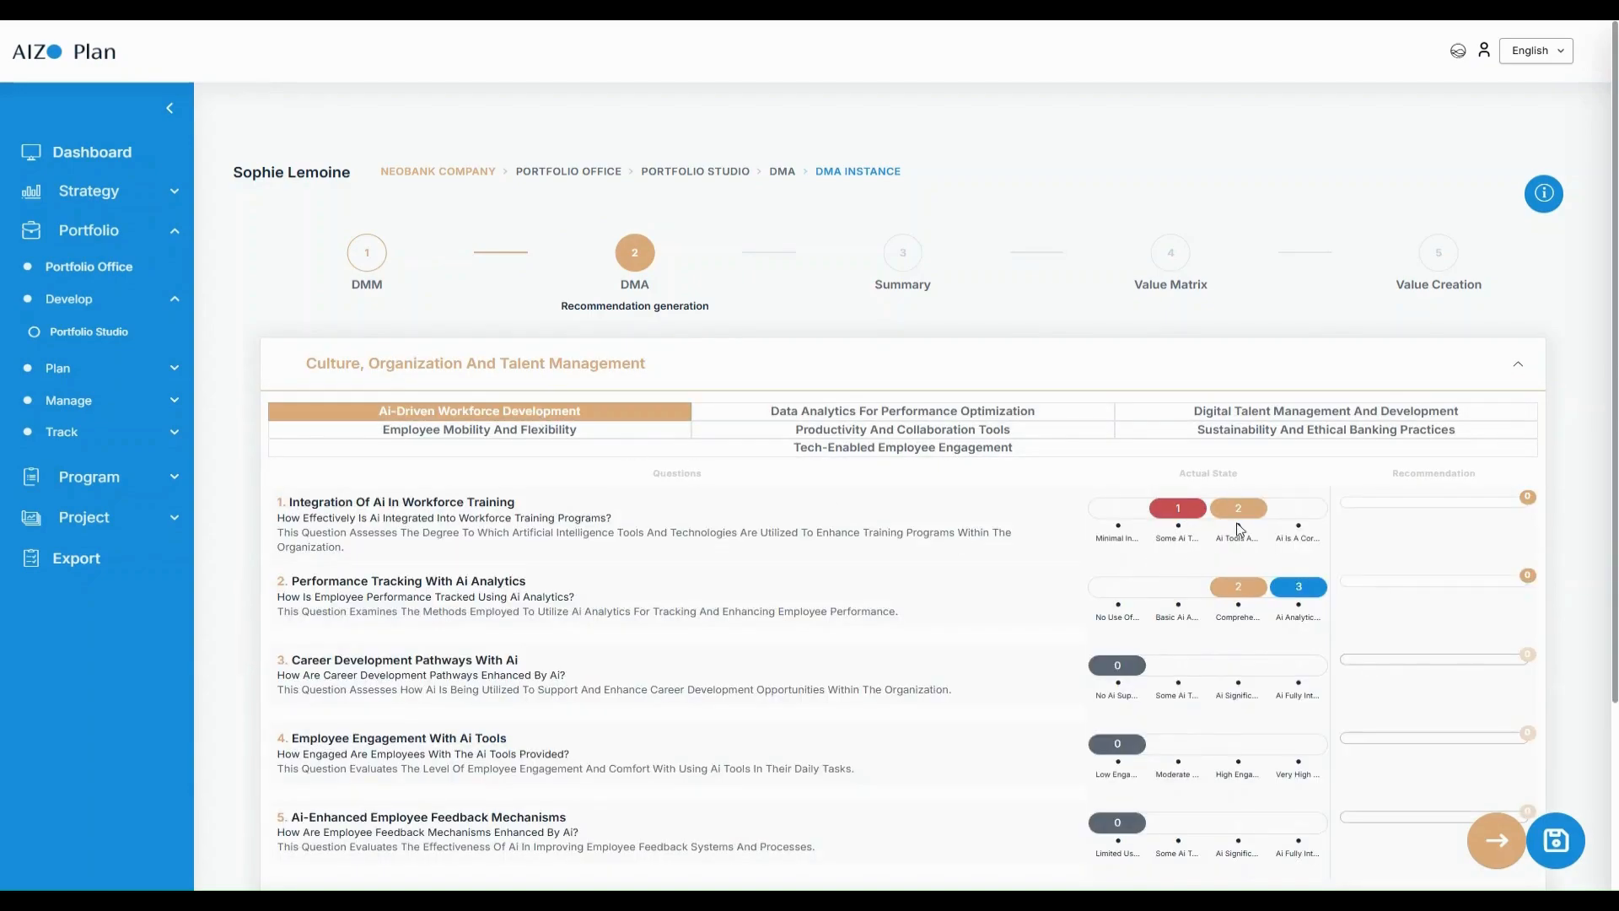
- For the workforce training question, select the library recommendation "Expand Ai Tool Usage In Training" and generate further recommendations with AIZo
left_click(1429, 504)
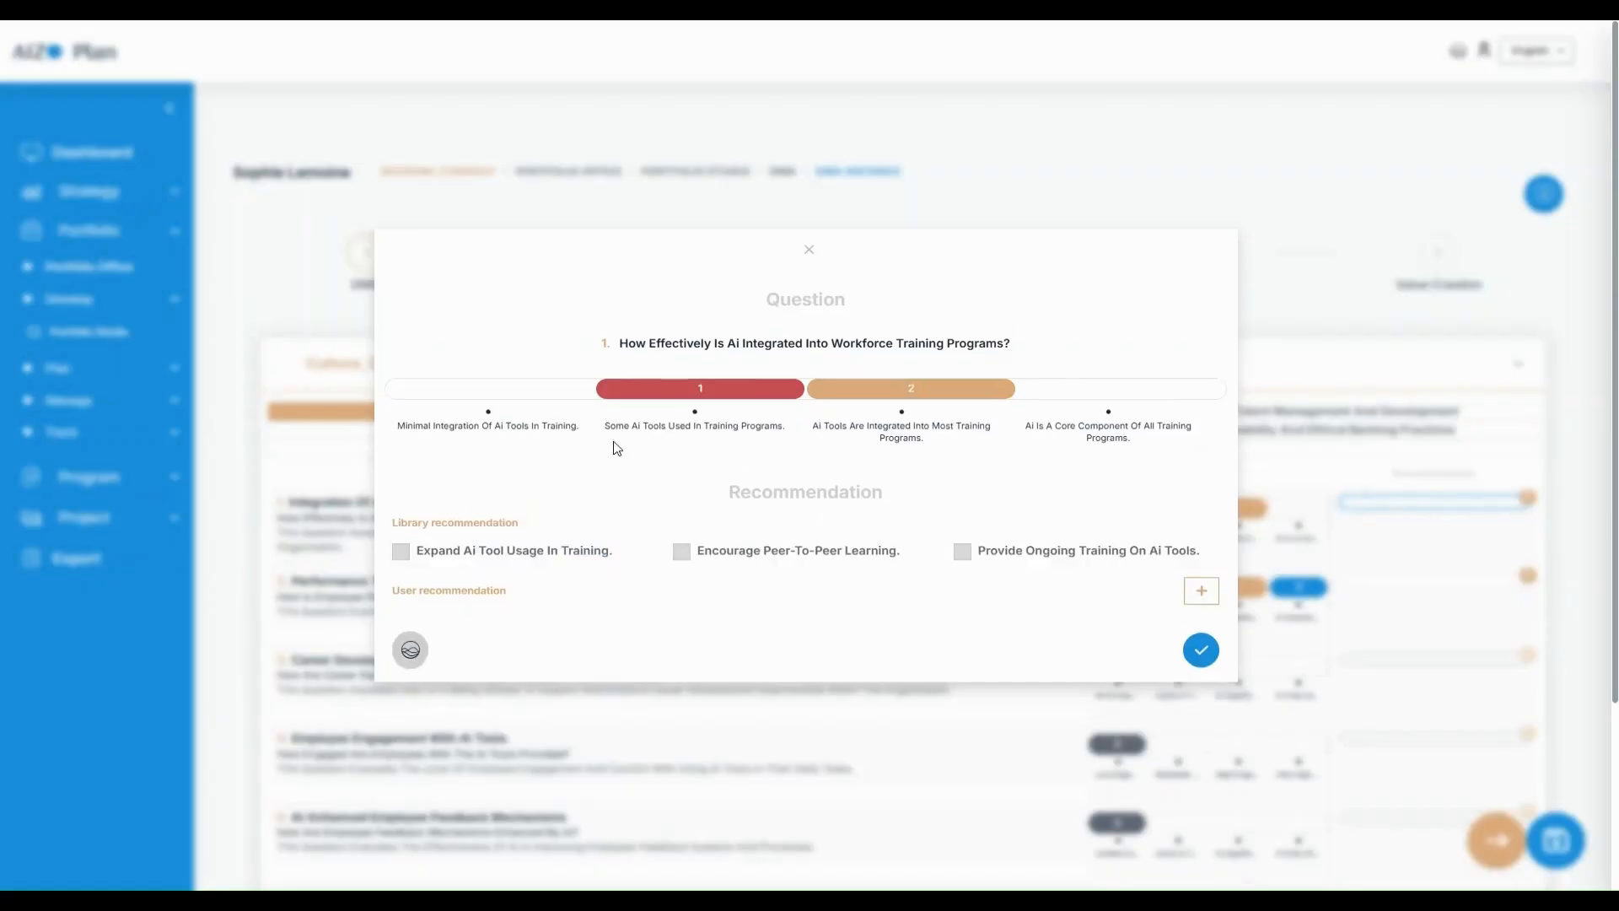
left_click(400, 551)
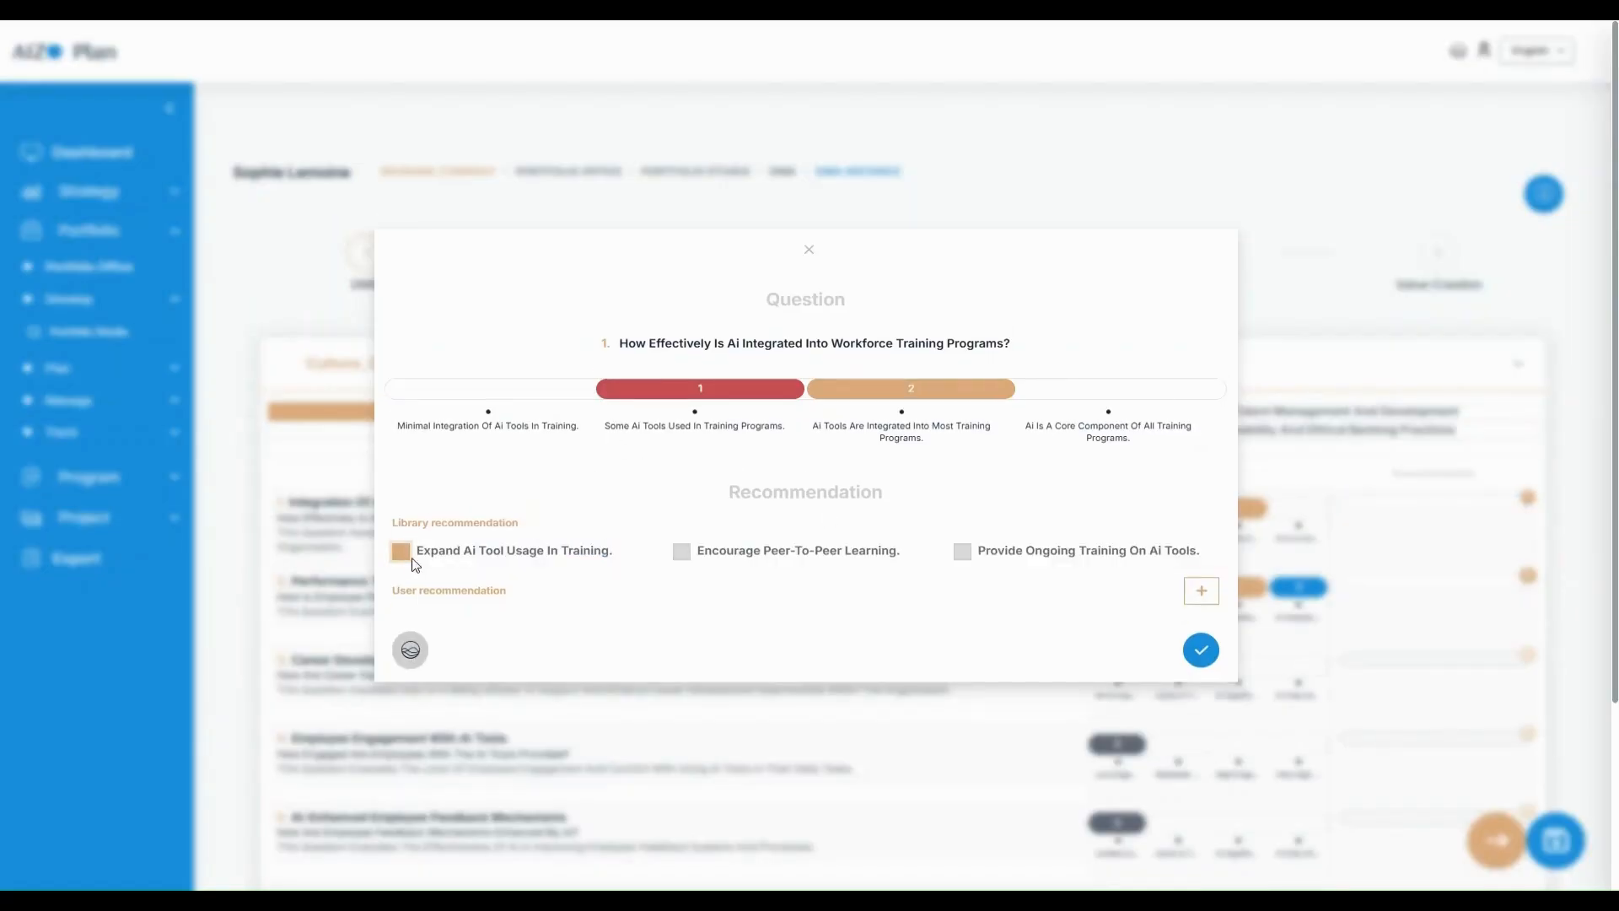
left_click(408, 650)
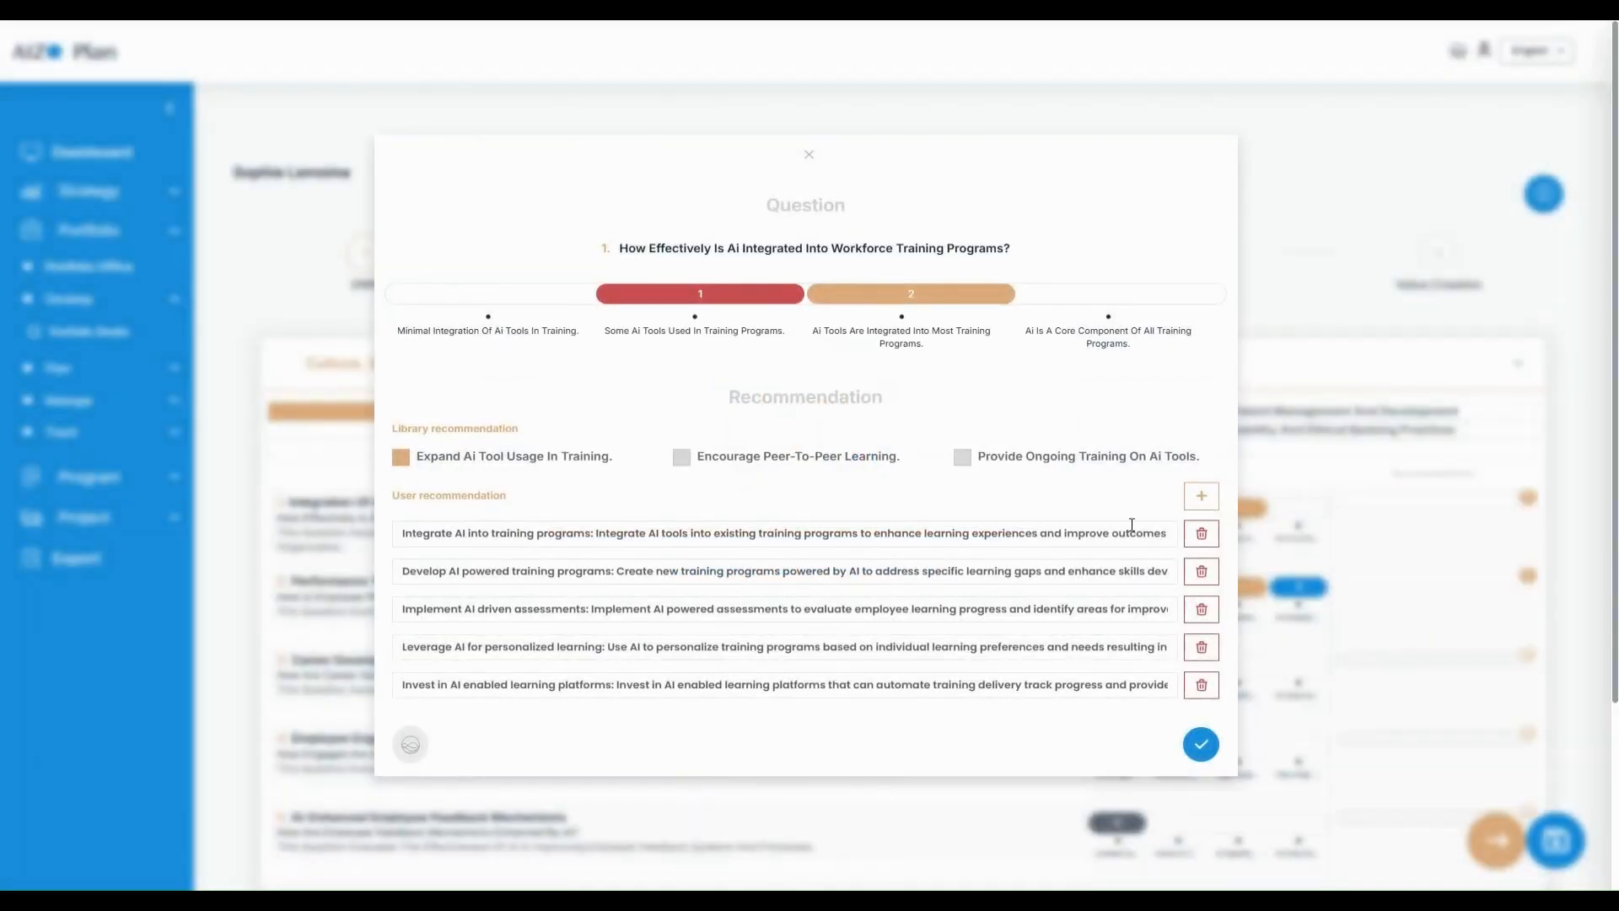
- Delete all generated recommendations except "Invest in AI enabled learning platforms" and confirm the workforce training question's recommendations
left_click(1204, 544)
left_click(1203, 557)
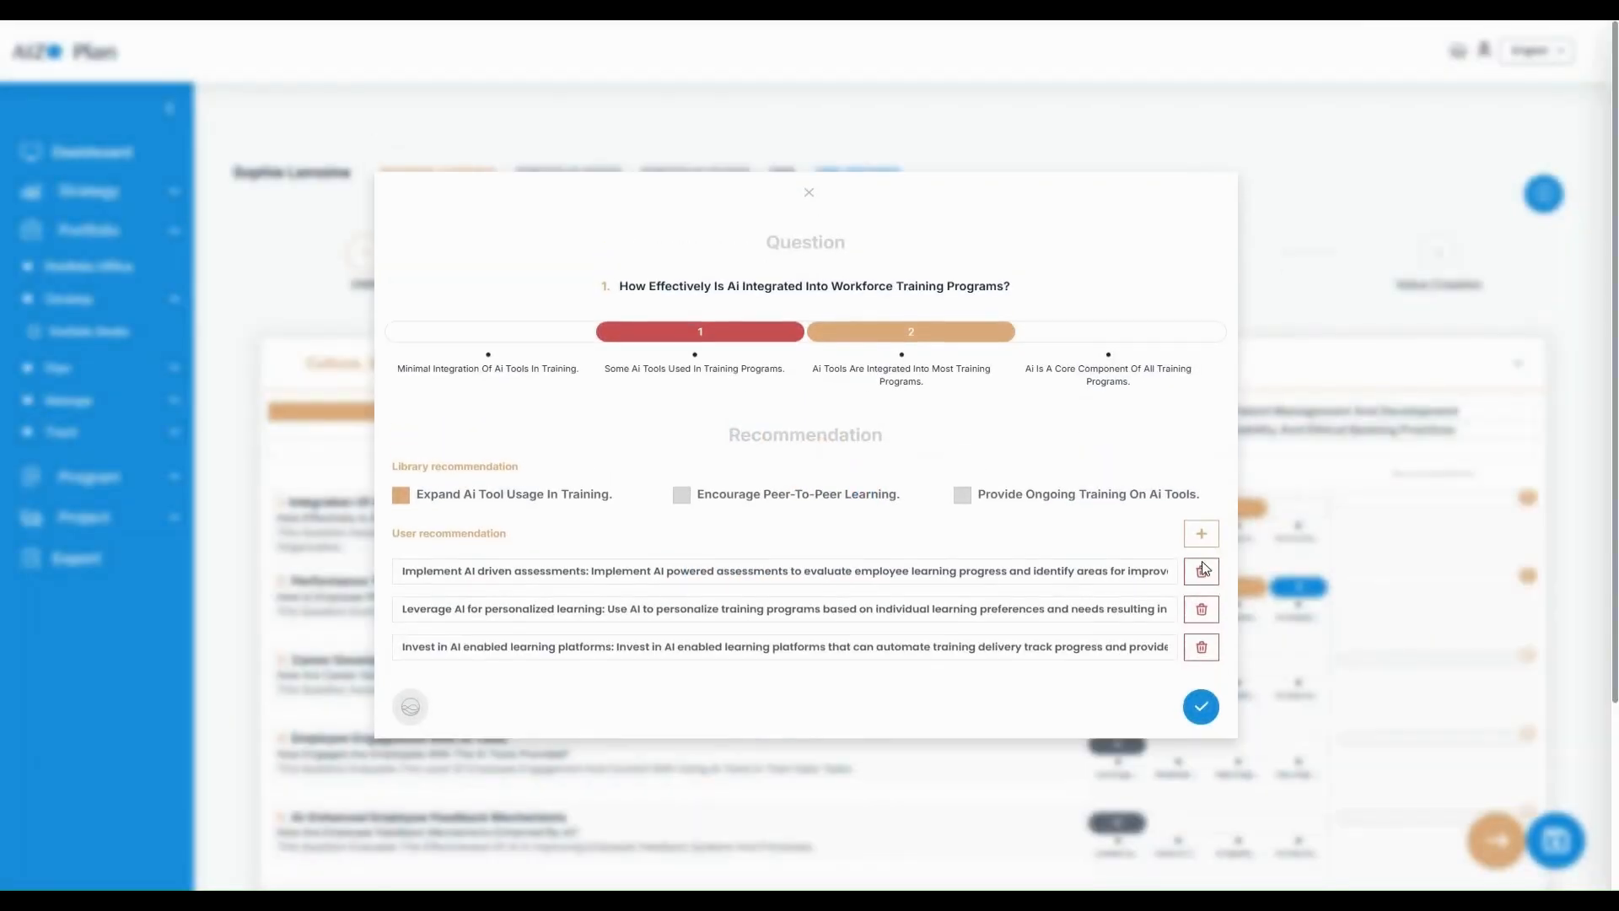
left_click(1201, 573)
left_click(1201, 597)
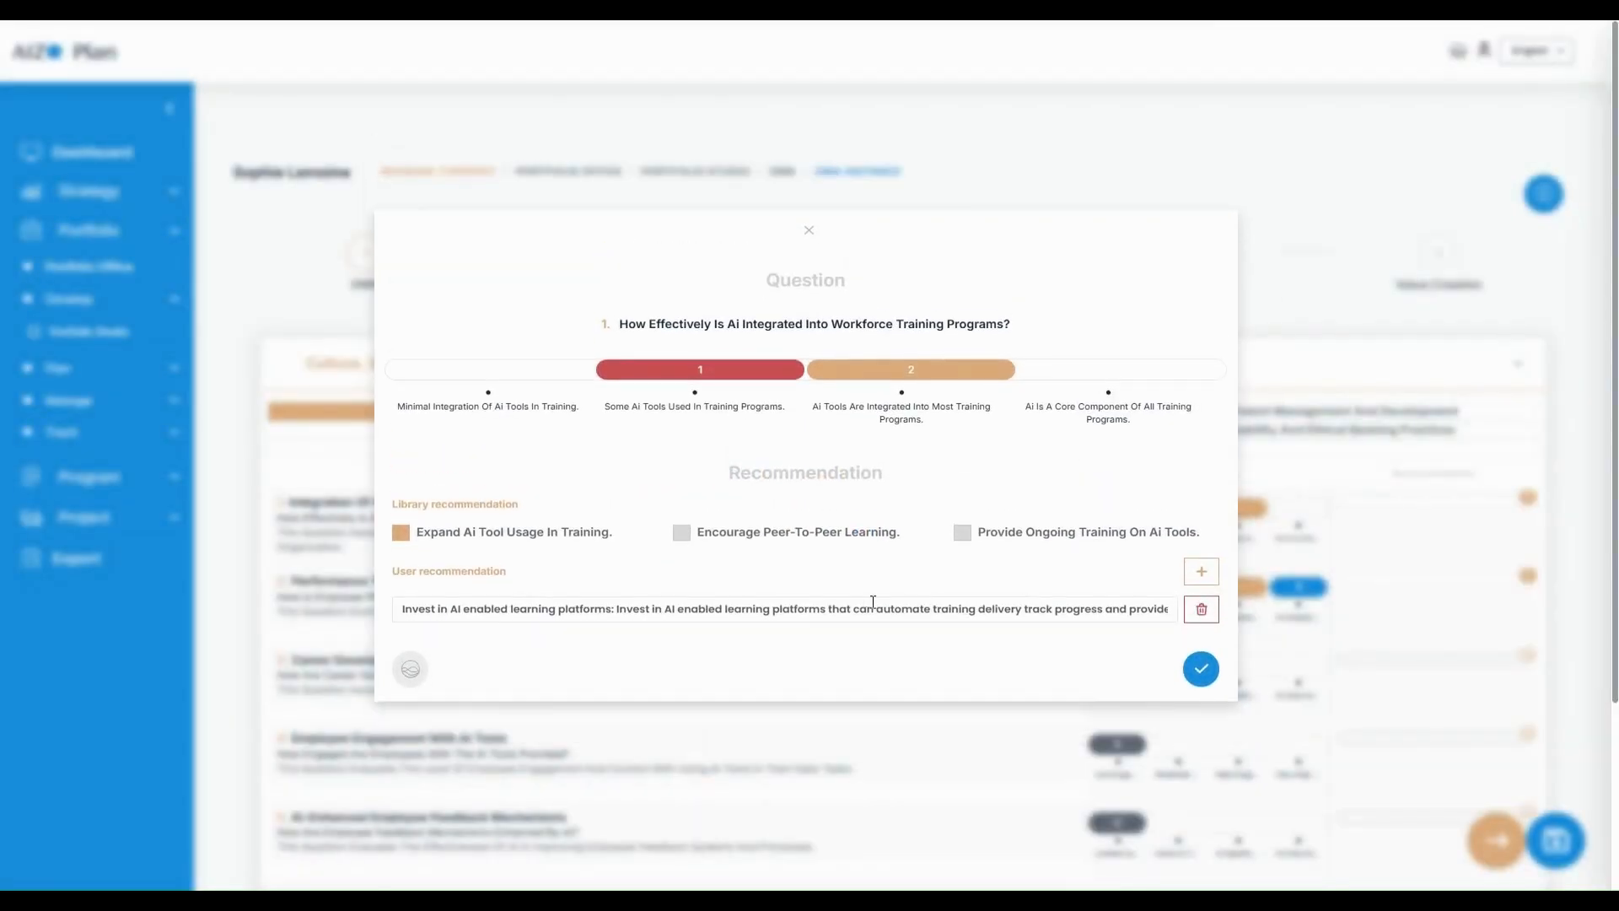
left_click(1201, 670)
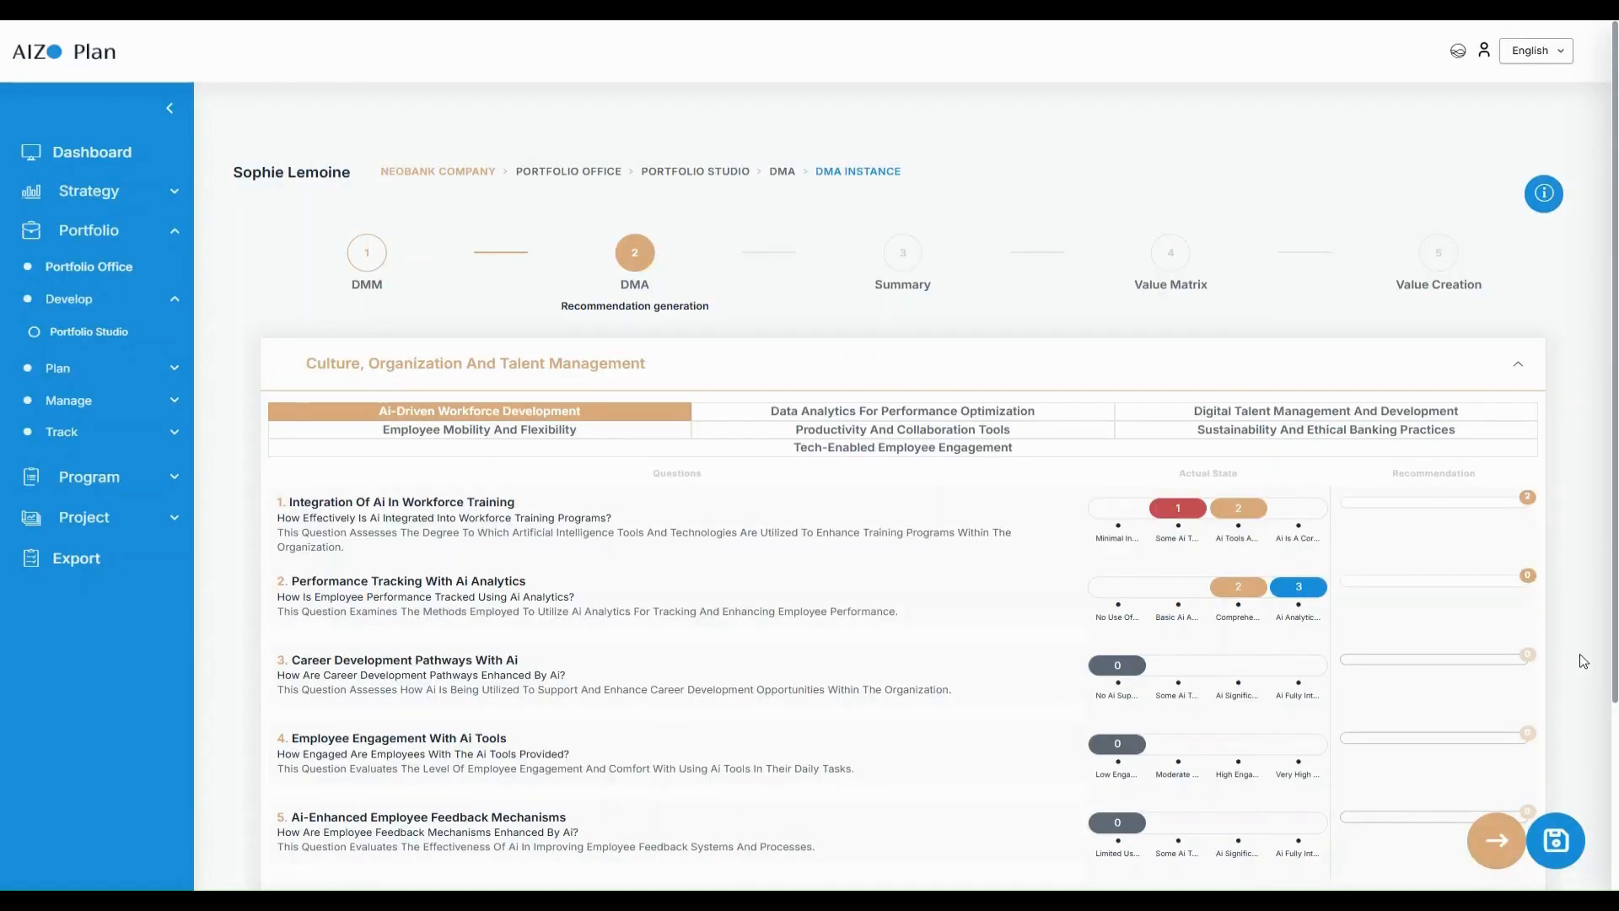
- Proceed to the assessment summary and review the capability breakdown for Culture, Organization And Talent Management
left_click(1497, 847)
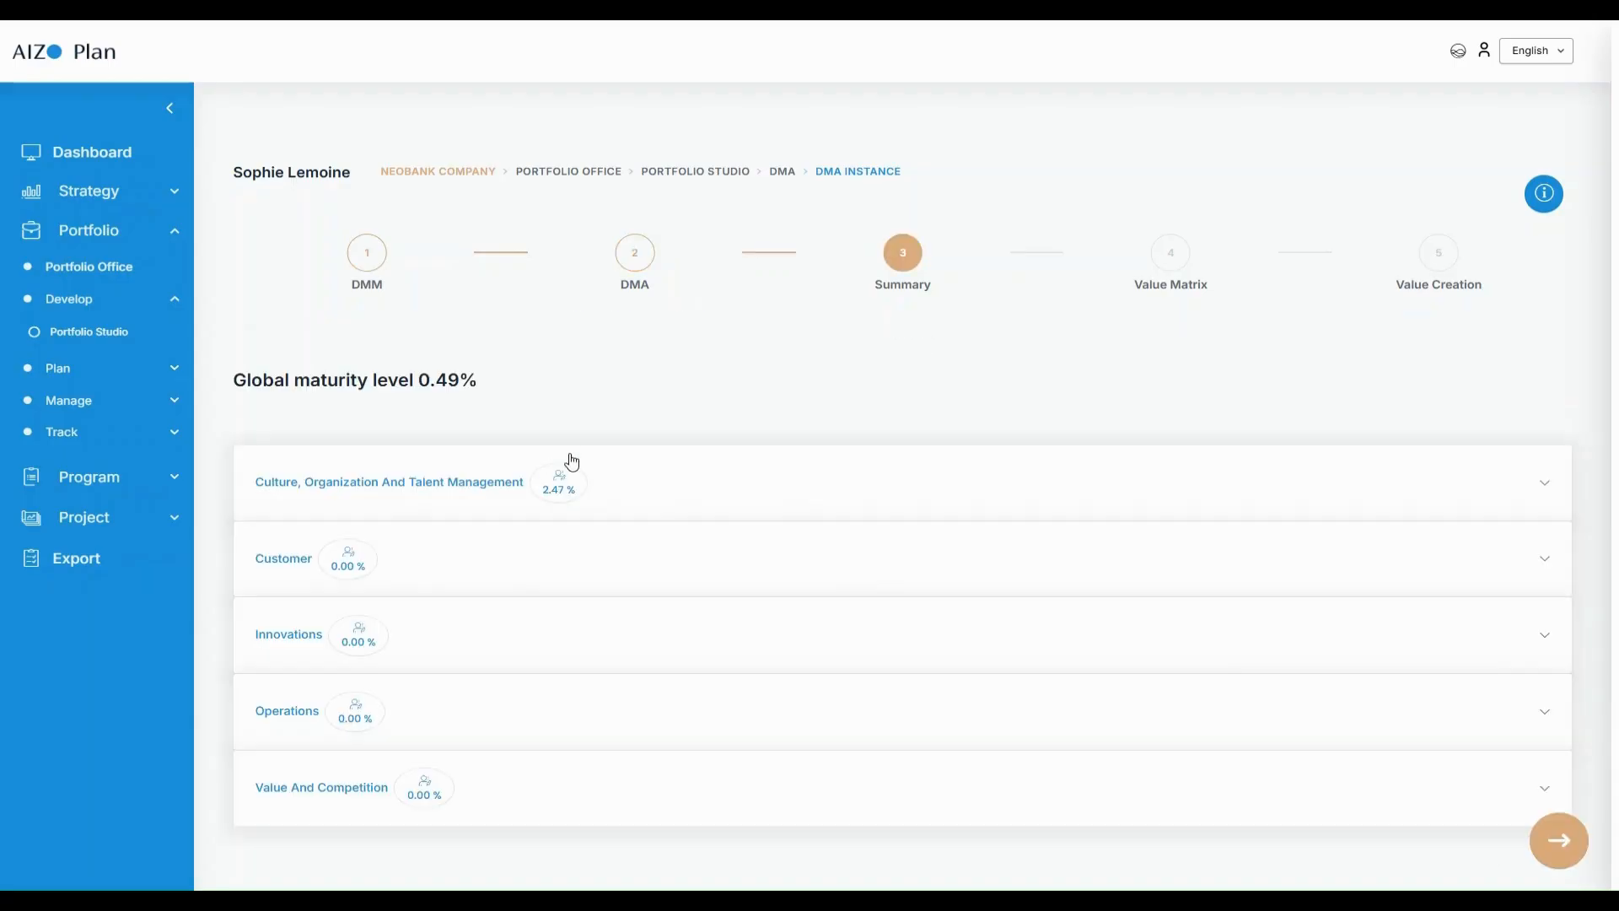
left_click(428, 483)
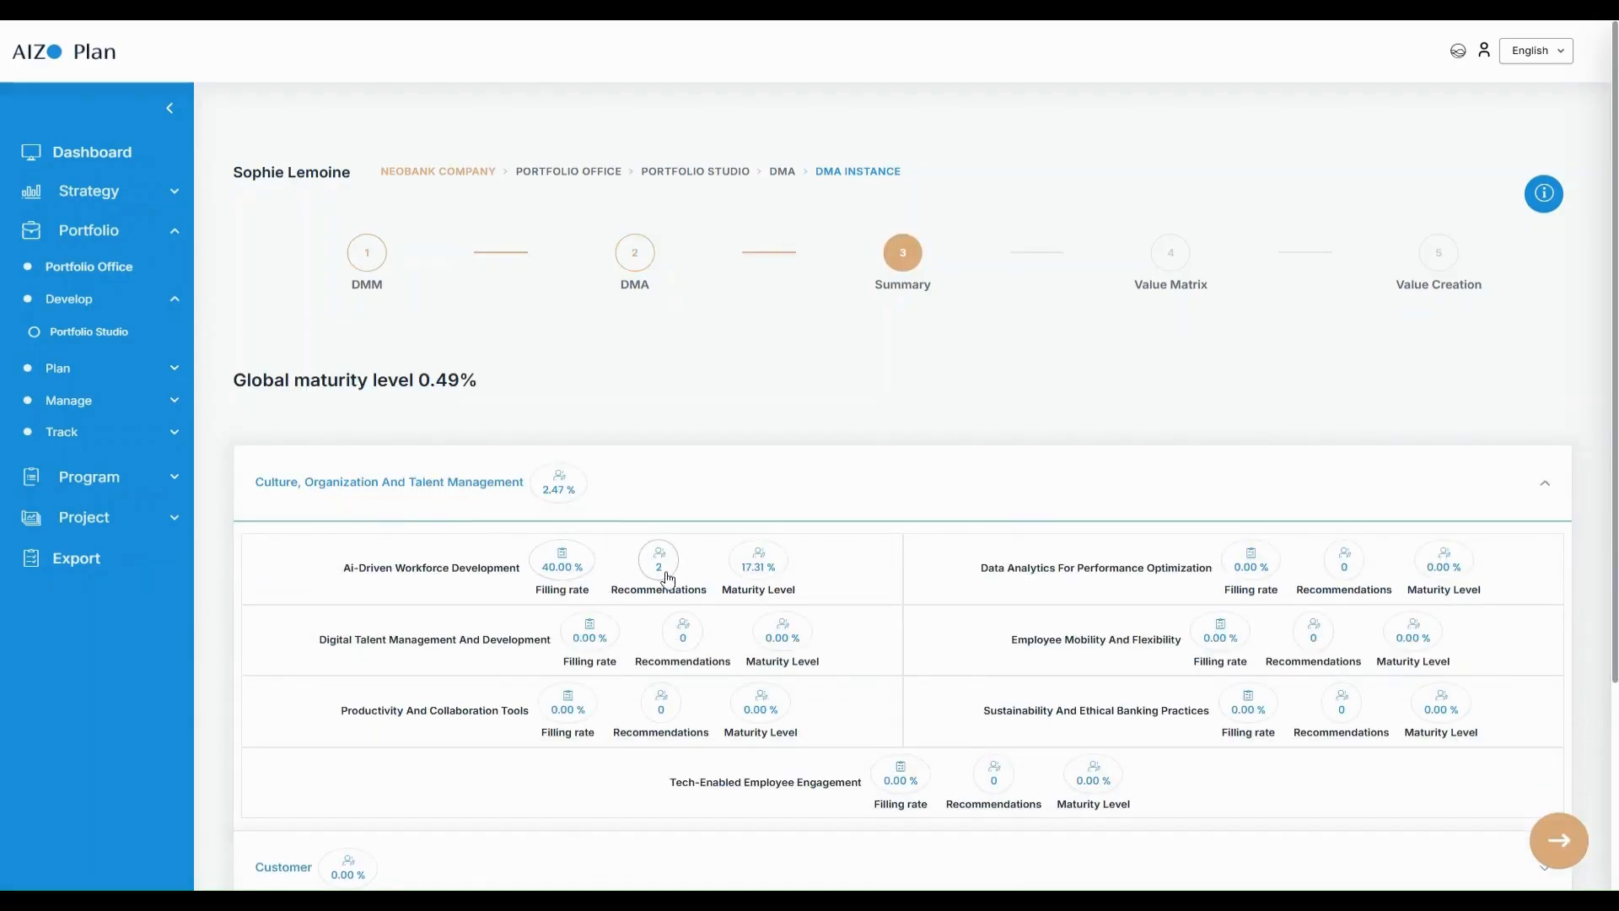
left_click(427, 498)
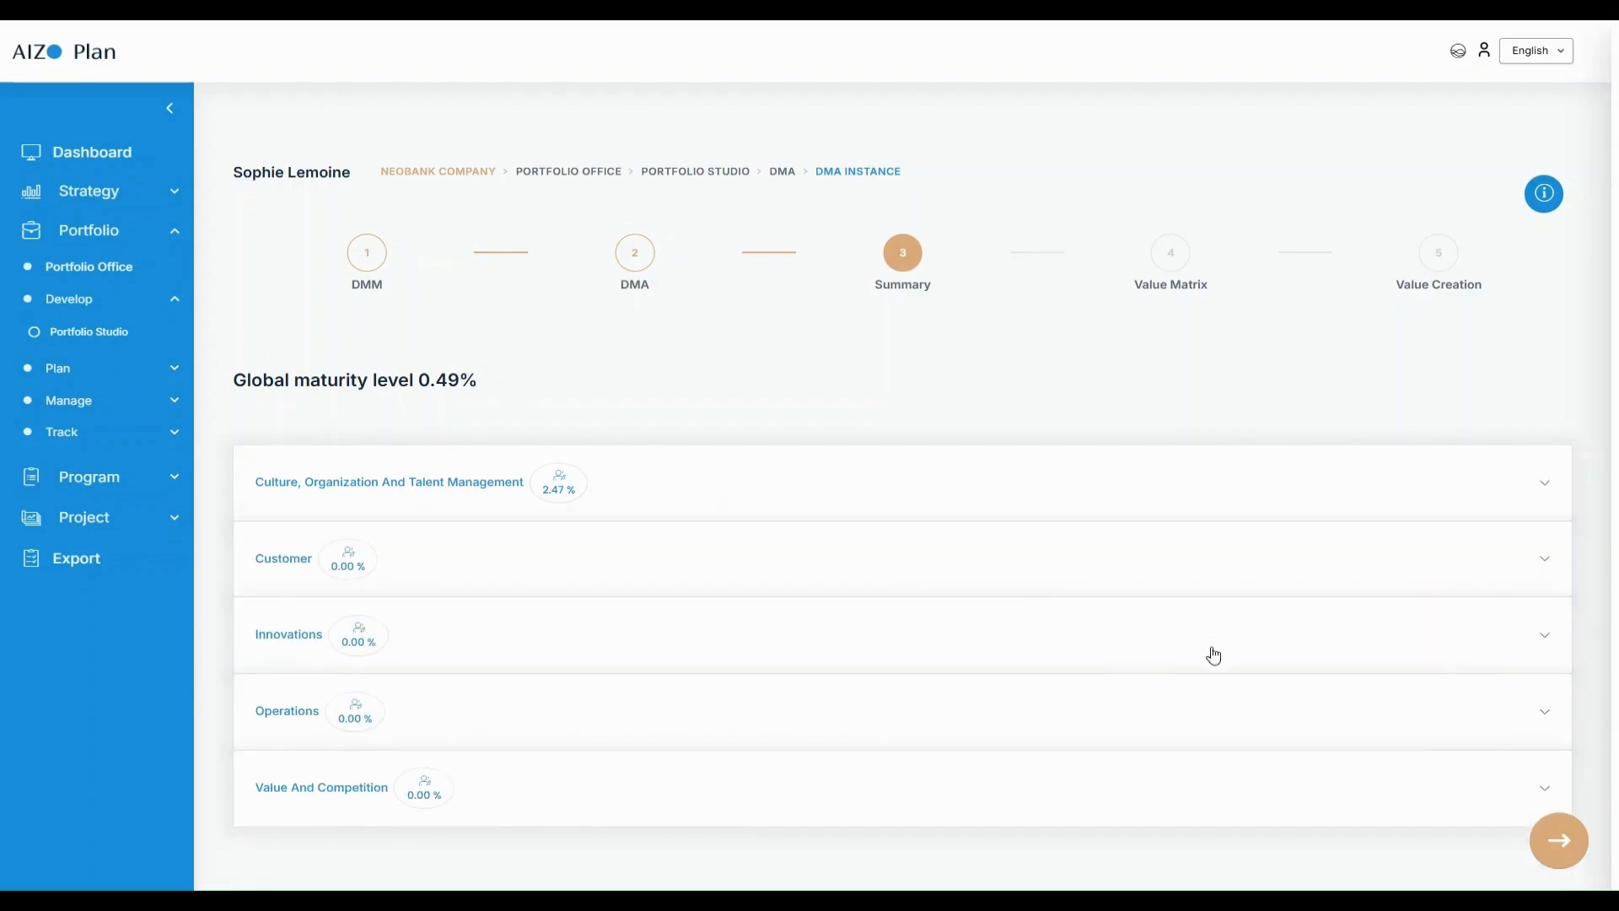
- In the Value Matrix for Culture, Organization And Talent Management, set "Expand Ai Tool Usage In Training" to LOW priority, 3/5 - Medium impact and 2/5 - Low complexity
left_click(1560, 844)
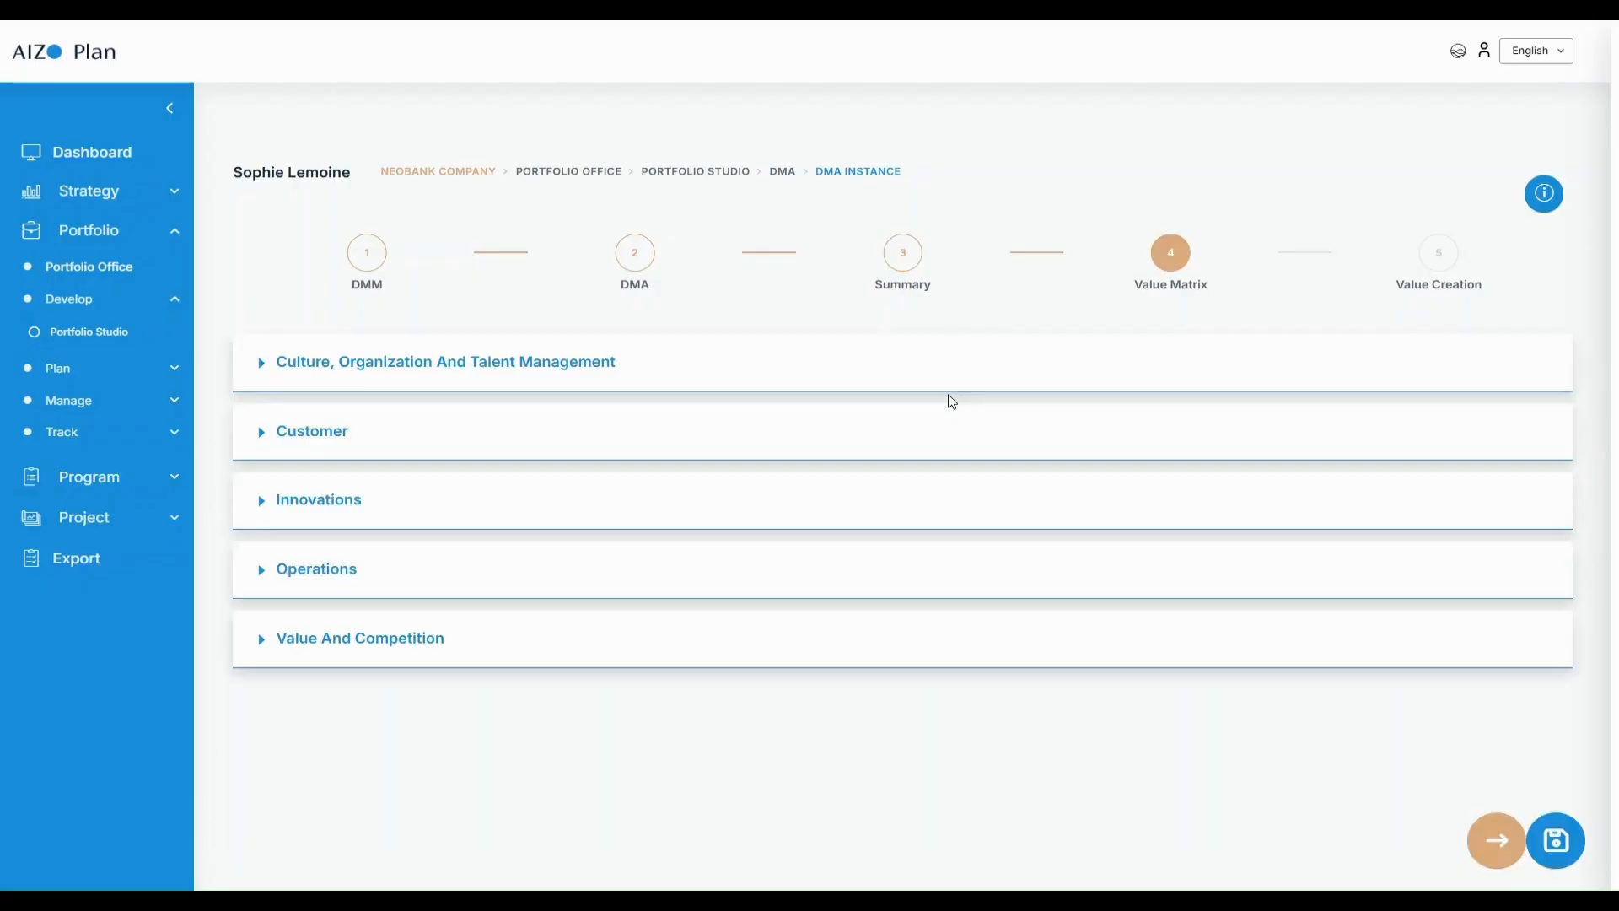
left_click(549, 364)
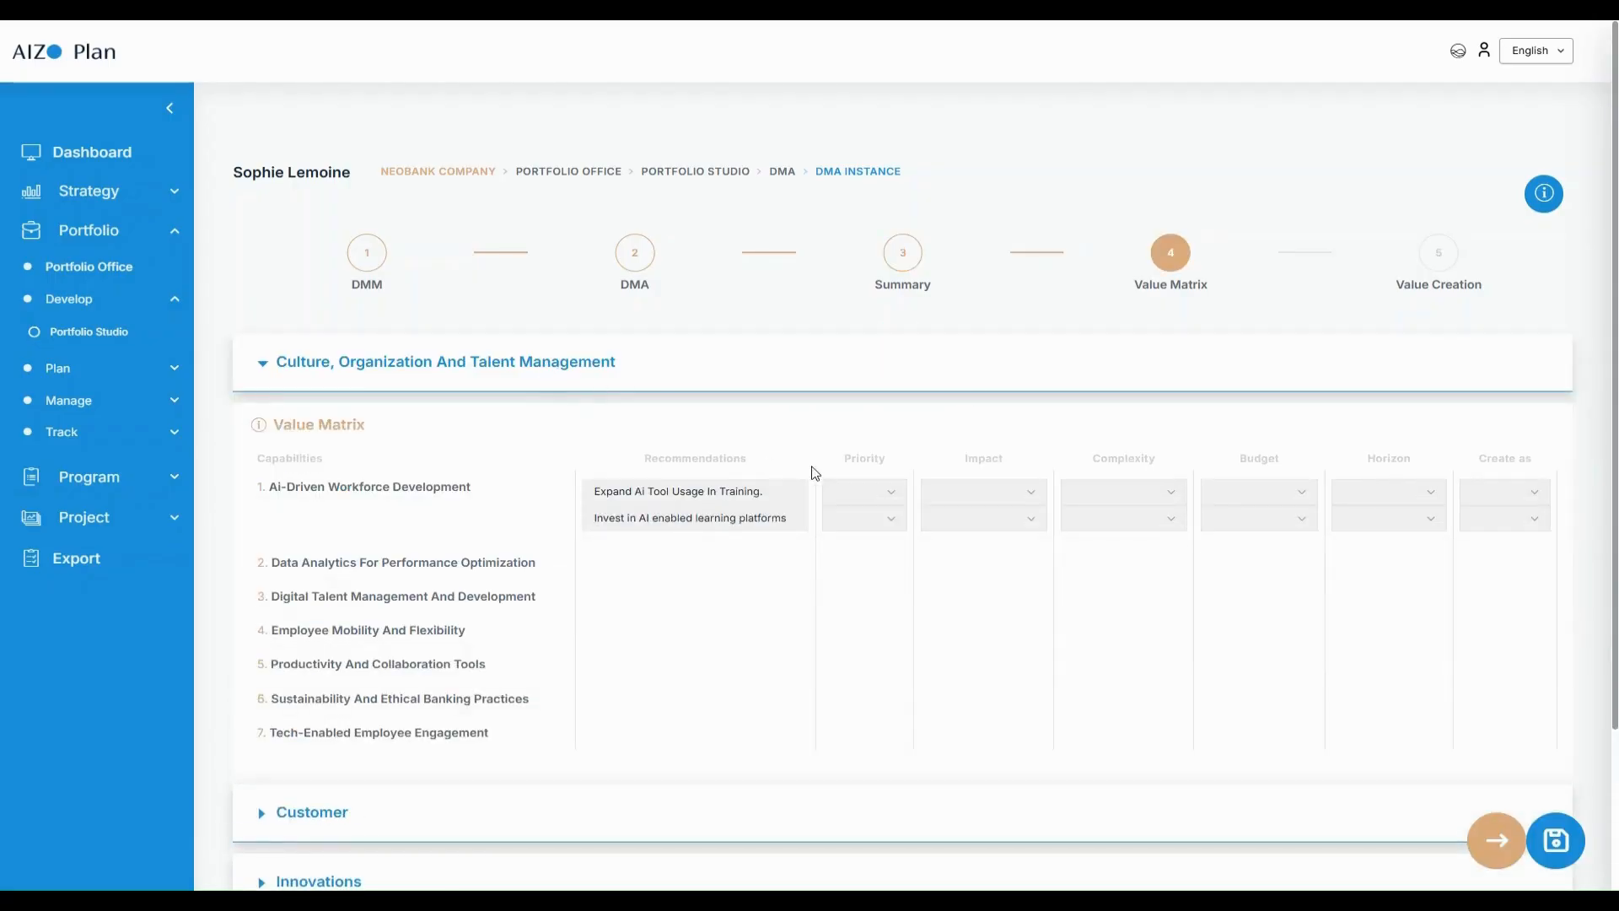
left_click(882, 548)
left_click(1002, 498)
left_click(993, 600)
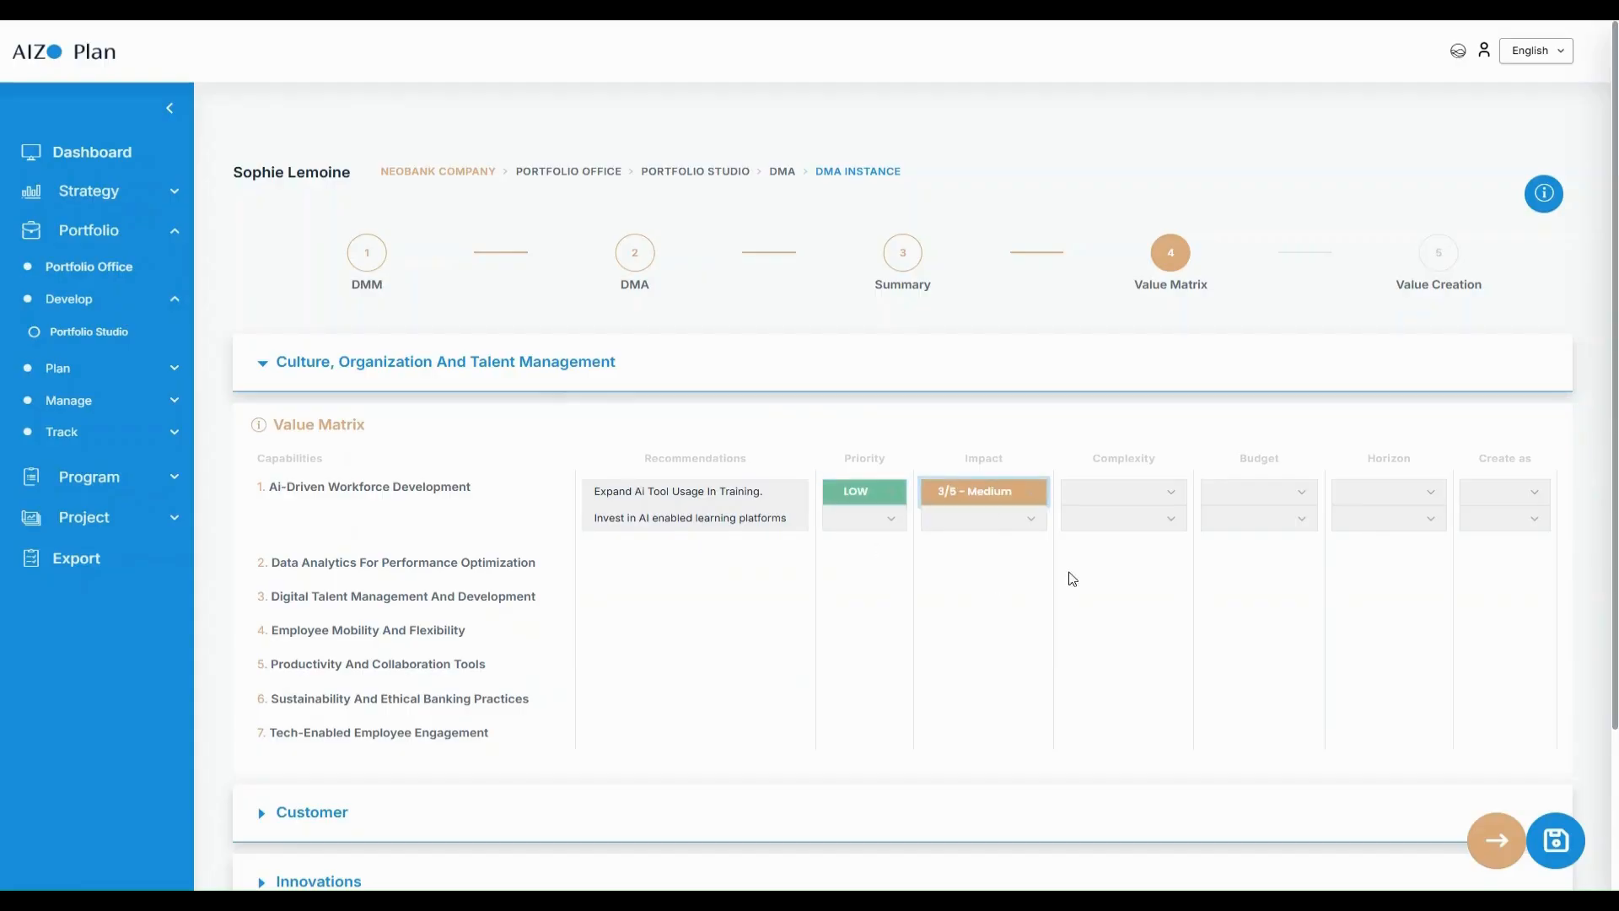
left_click(1121, 492)
left_click(1131, 578)
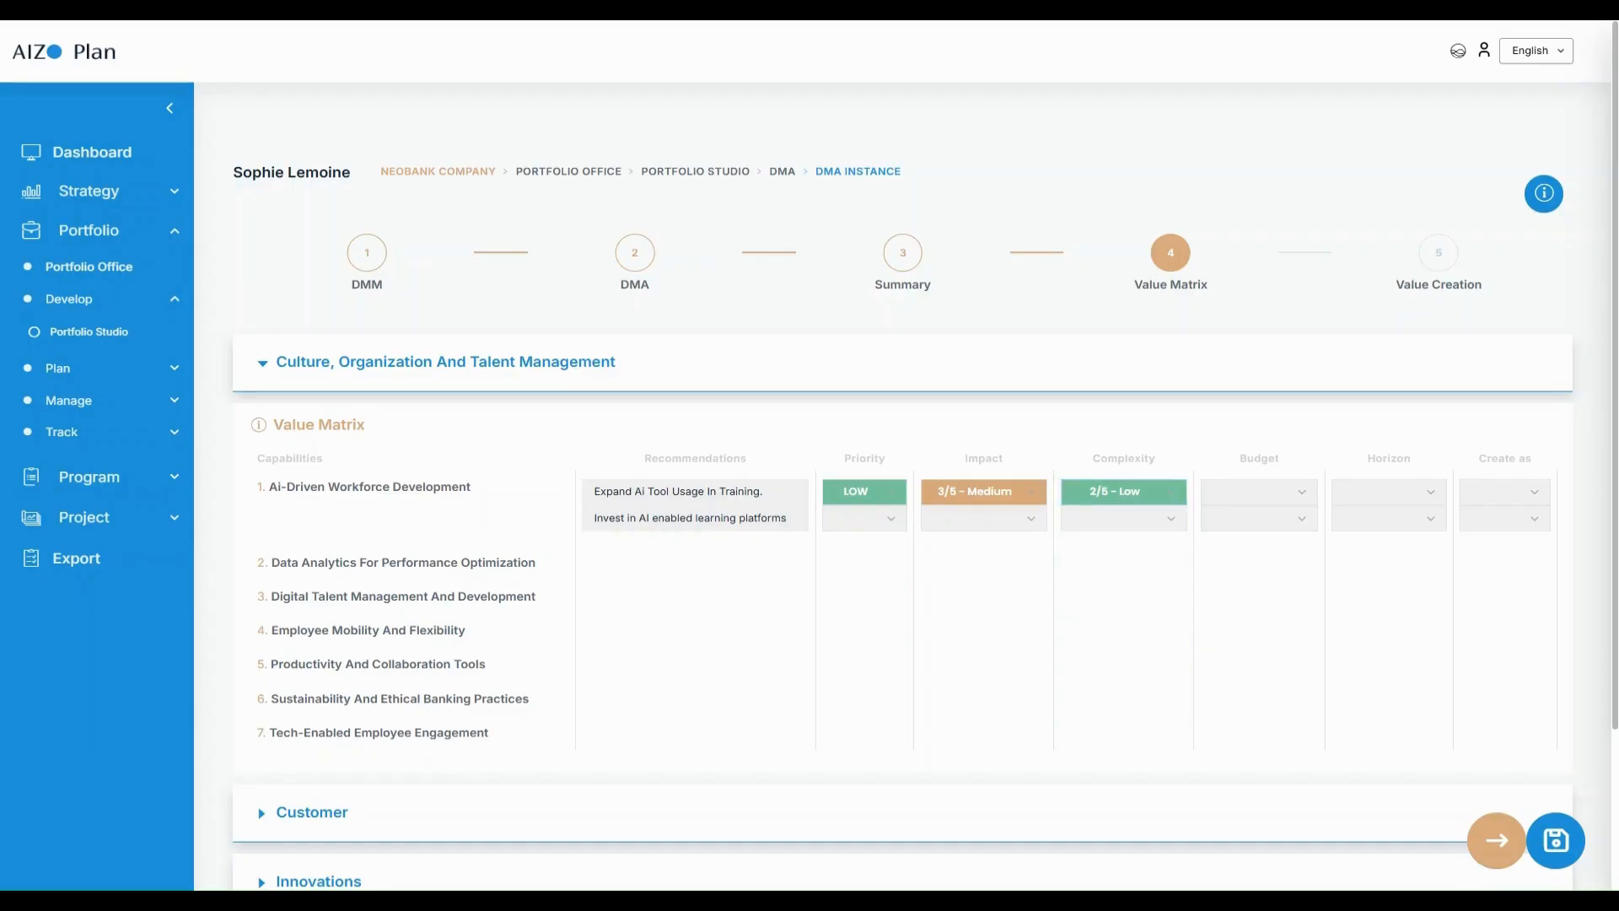
- For "Expand Ai Tool Usage In Training", set the budget to M - Medium, the horizon to M7-FY-2025 and create it as a Project
left_click(1252, 496)
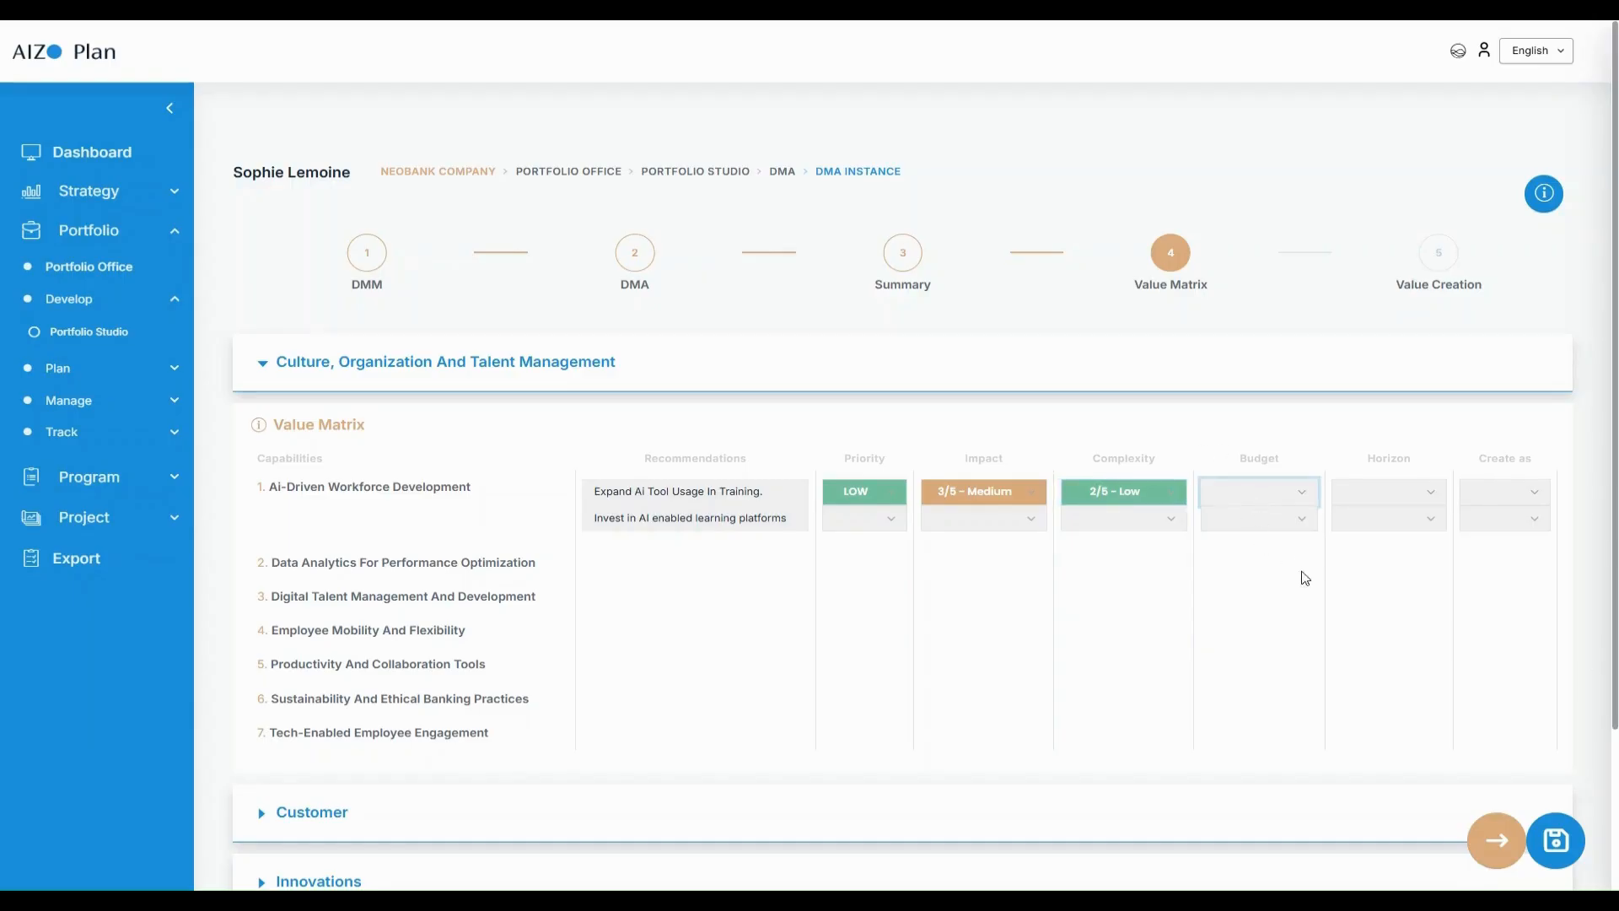
left_click(1297, 572)
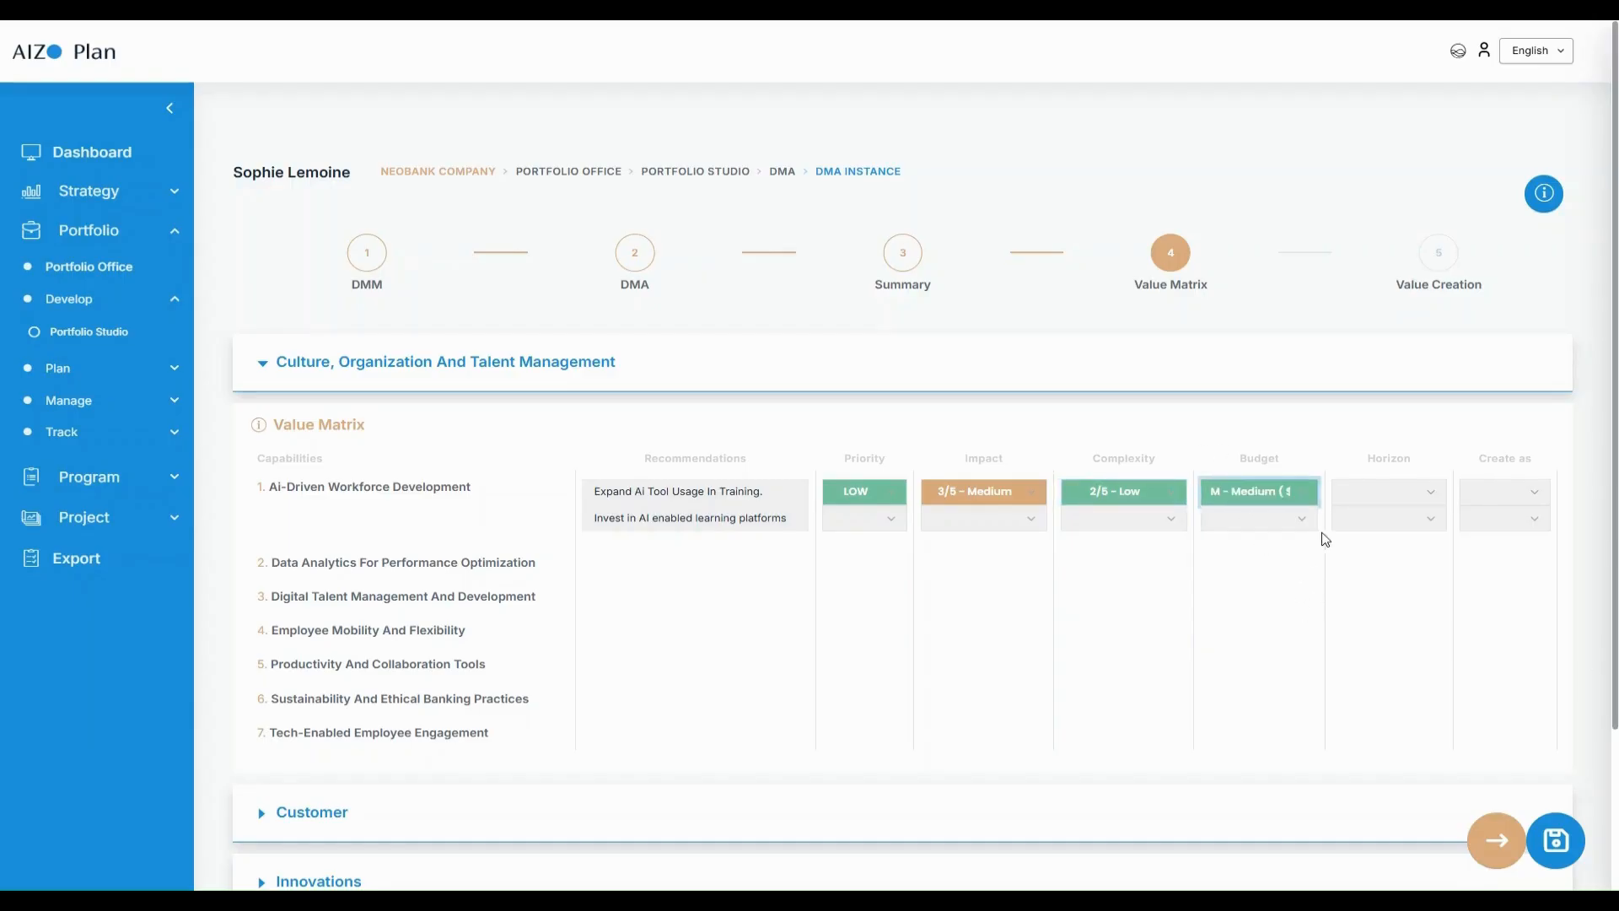
left_click(1386, 493)
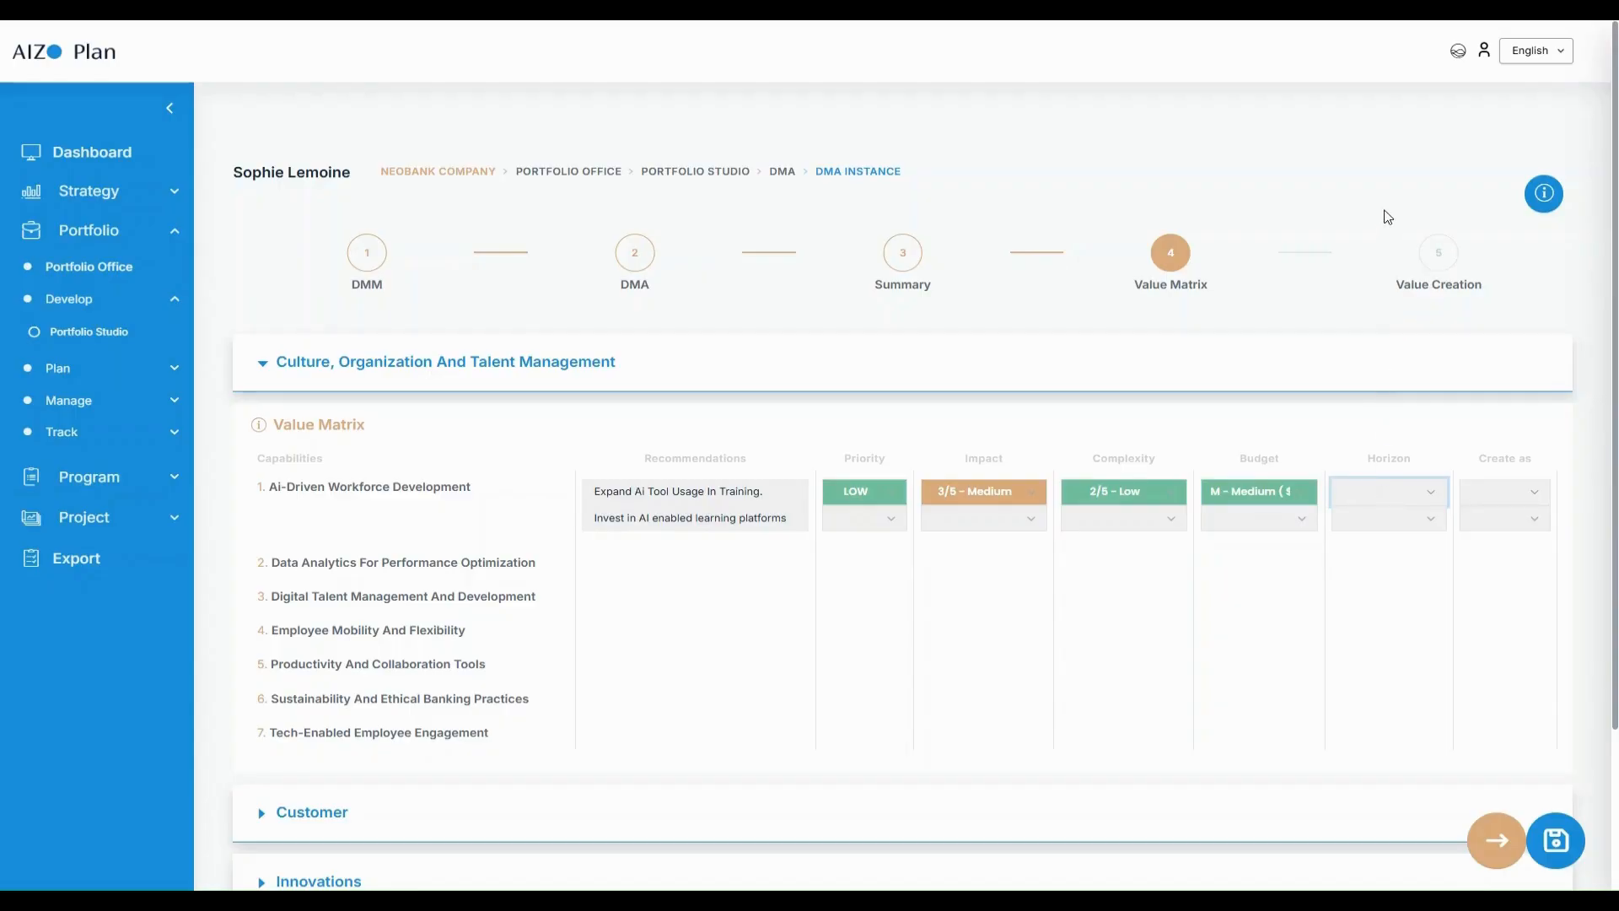
left_click(1513, 506)
left_click(1515, 591)
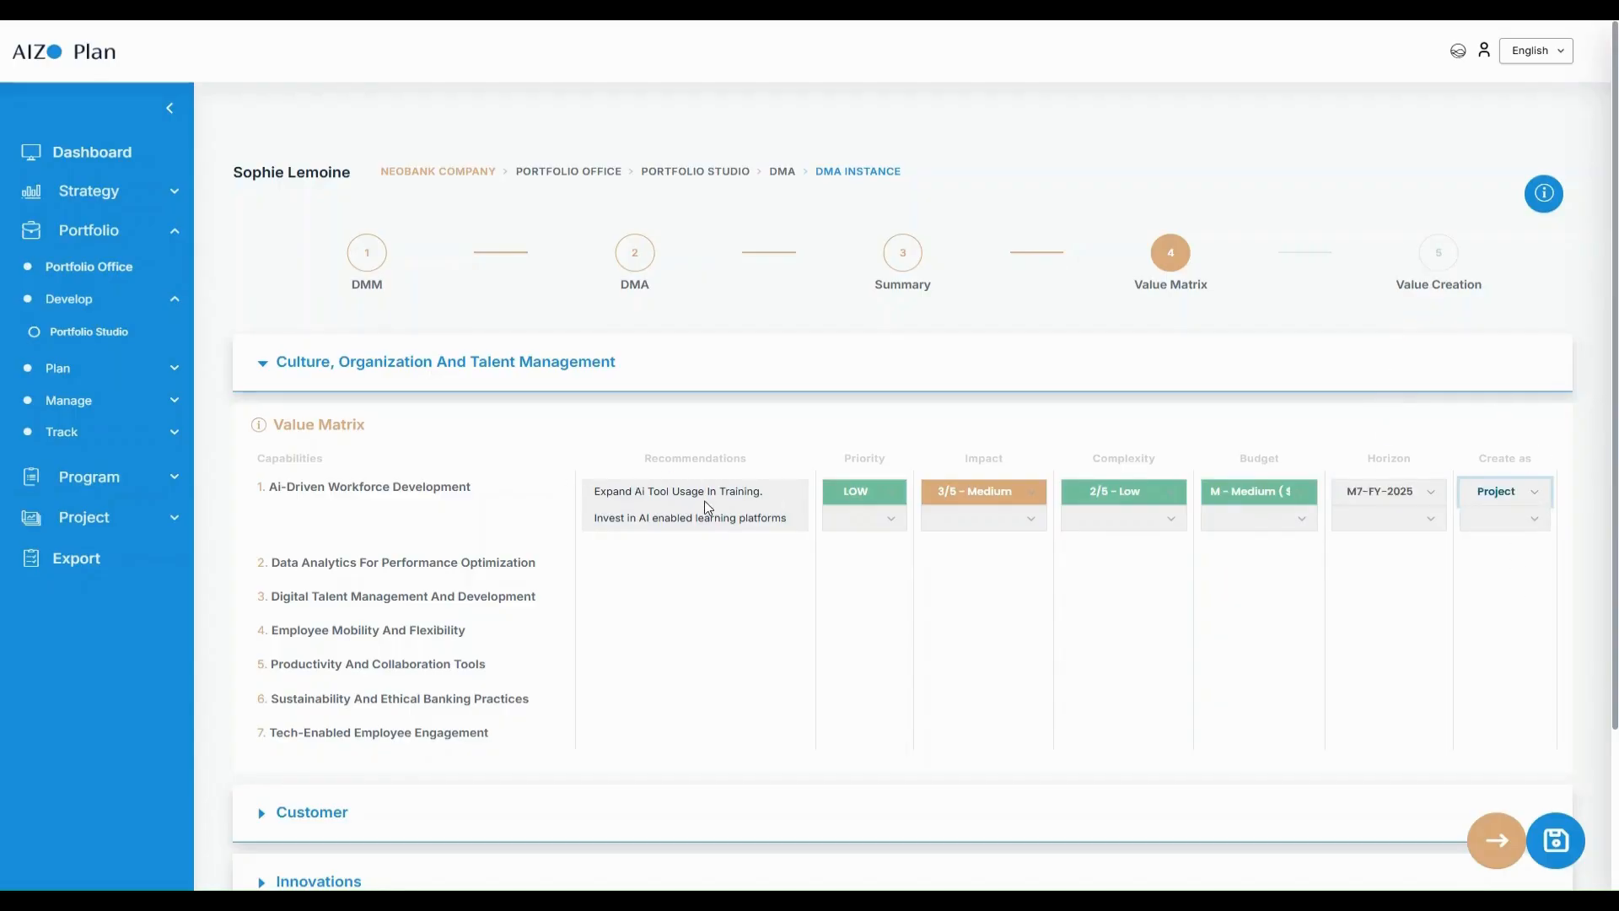
- Rate "Invest in AI enabled learning platforms" with MEDIUM priority, 4/5 - High impact and 3/5 - Medium complexity
left_click(840, 528)
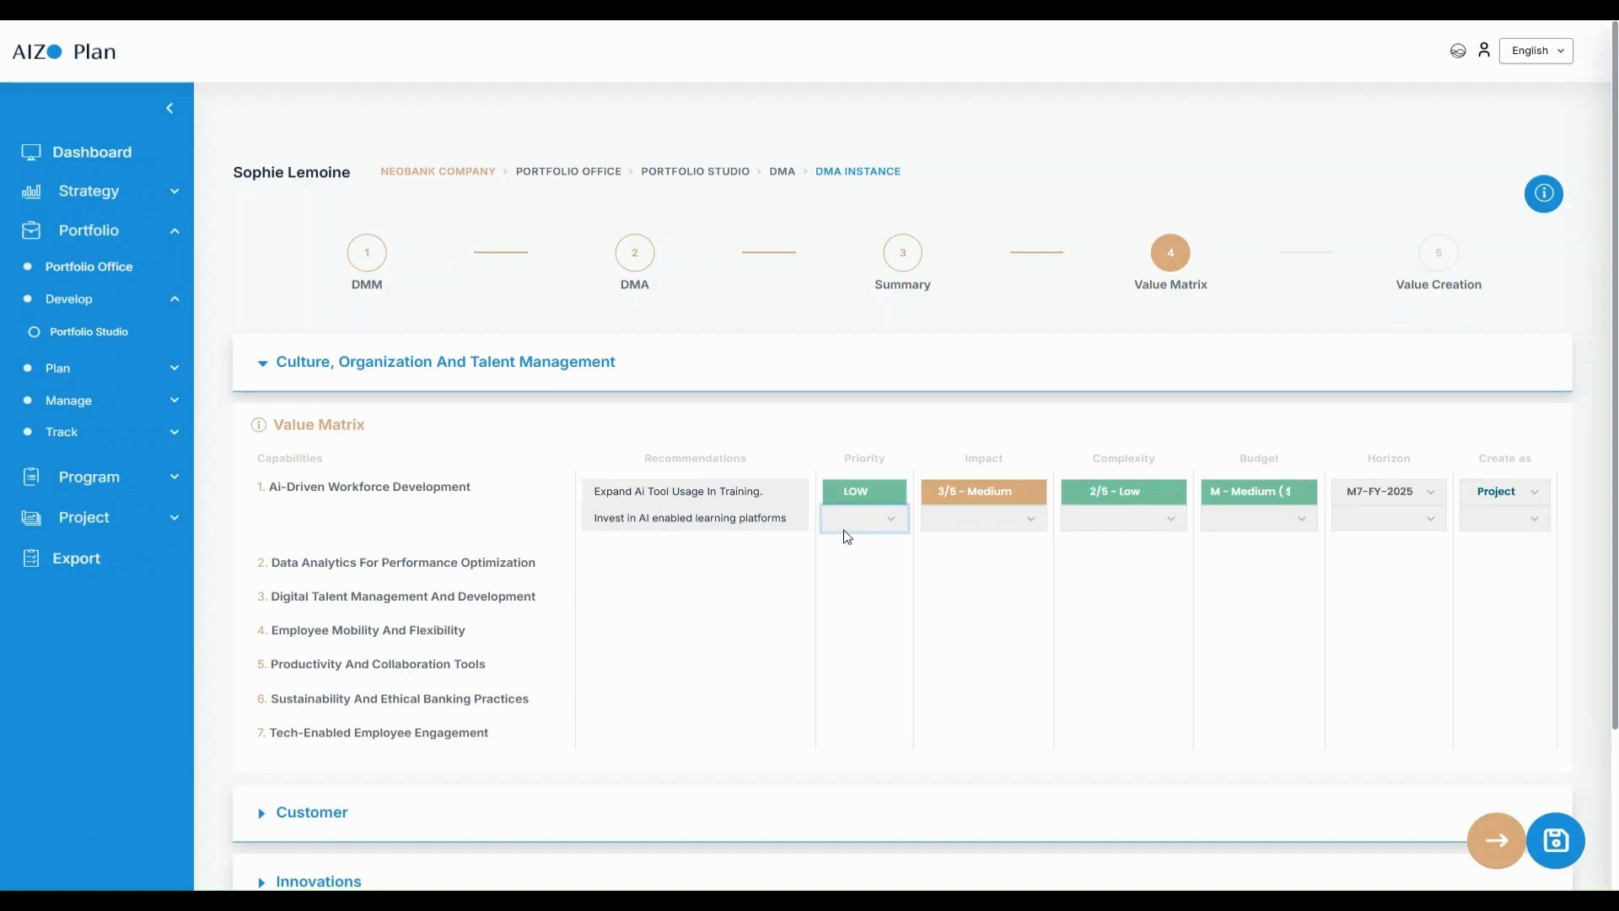
left_click(885, 595)
left_click(984, 522)
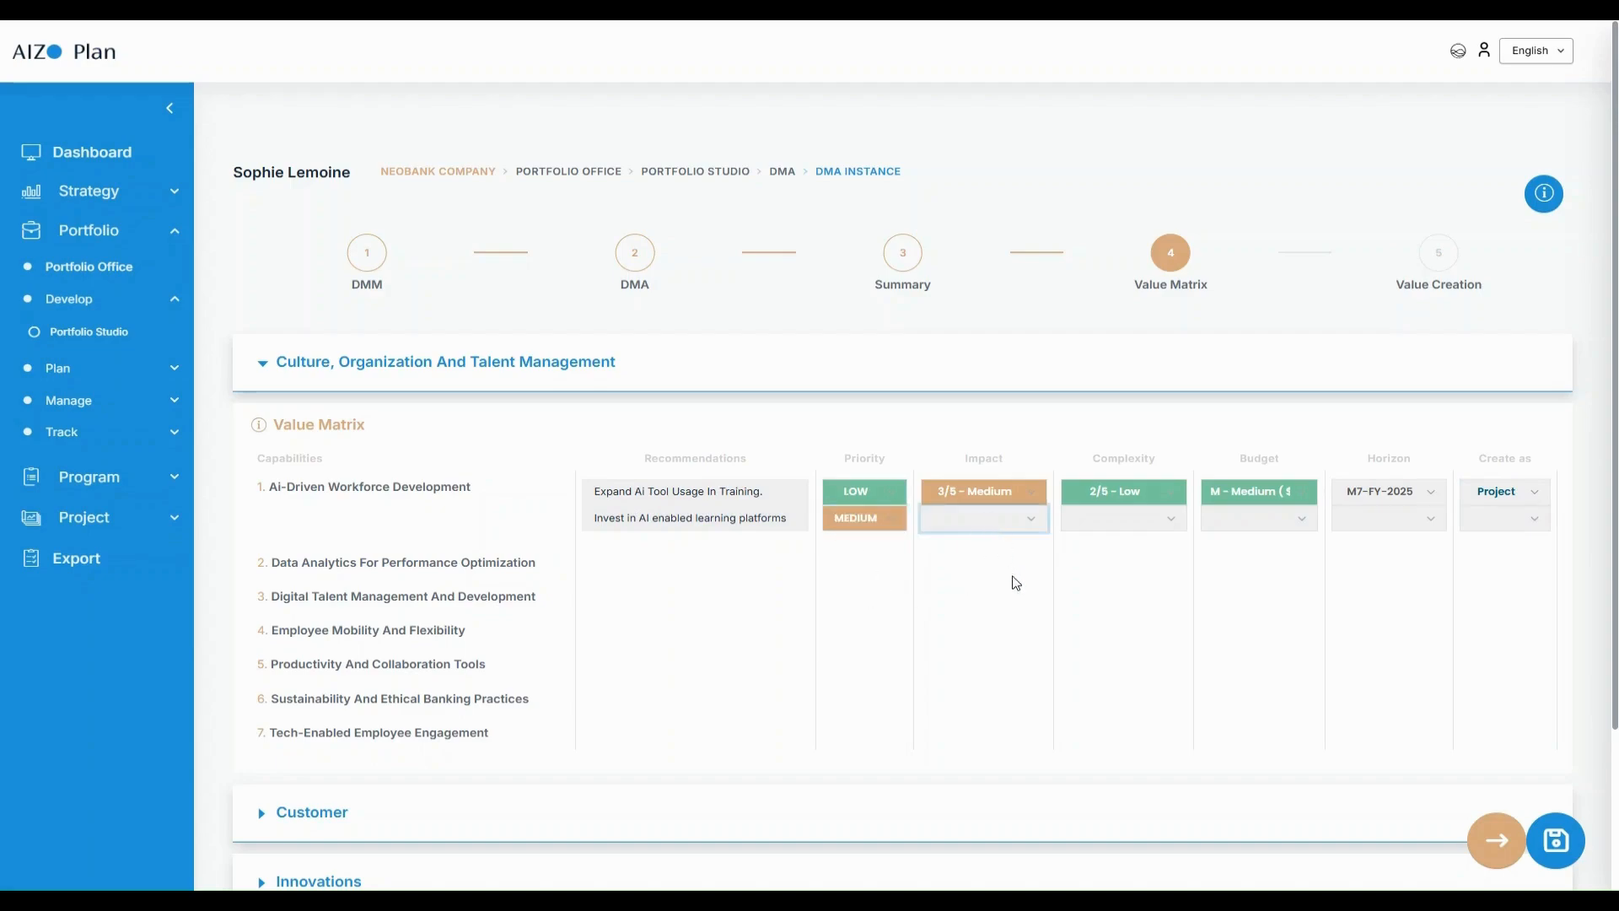
left_click(1030, 637)
left_click(1152, 523)
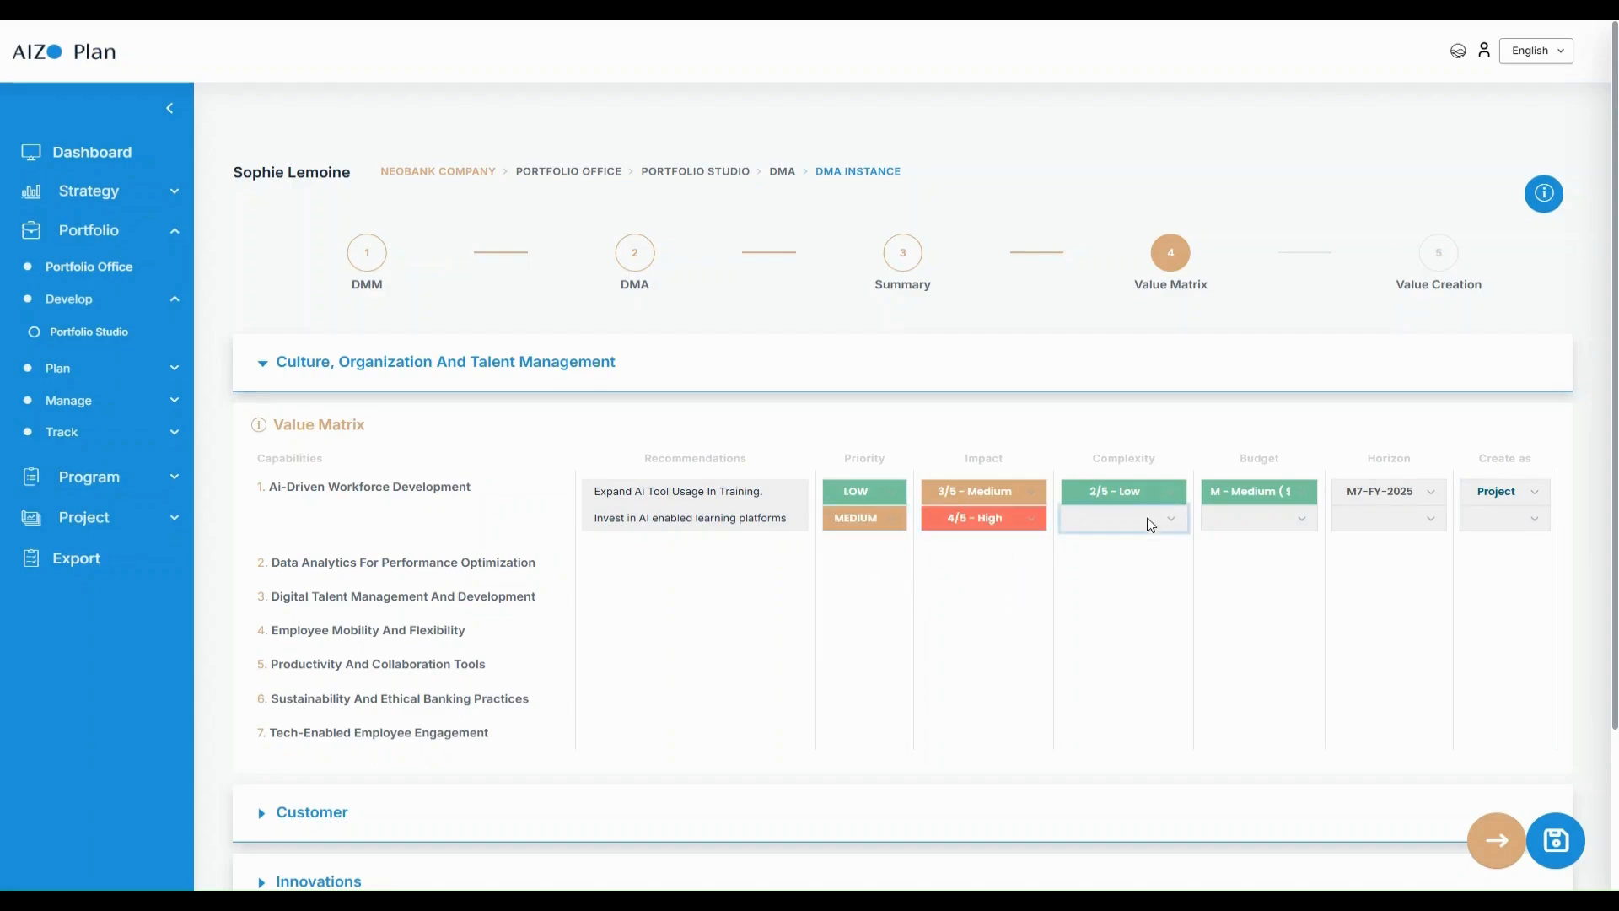
left_click(1151, 612)
- Give the learning platforms recommendation an L - Large budget, horizon M11-FY-2025 and a creation type, and submit the matrix to reach Value Creation
left_click(1246, 528)
left_click(1316, 614)
left_click(1370, 521)
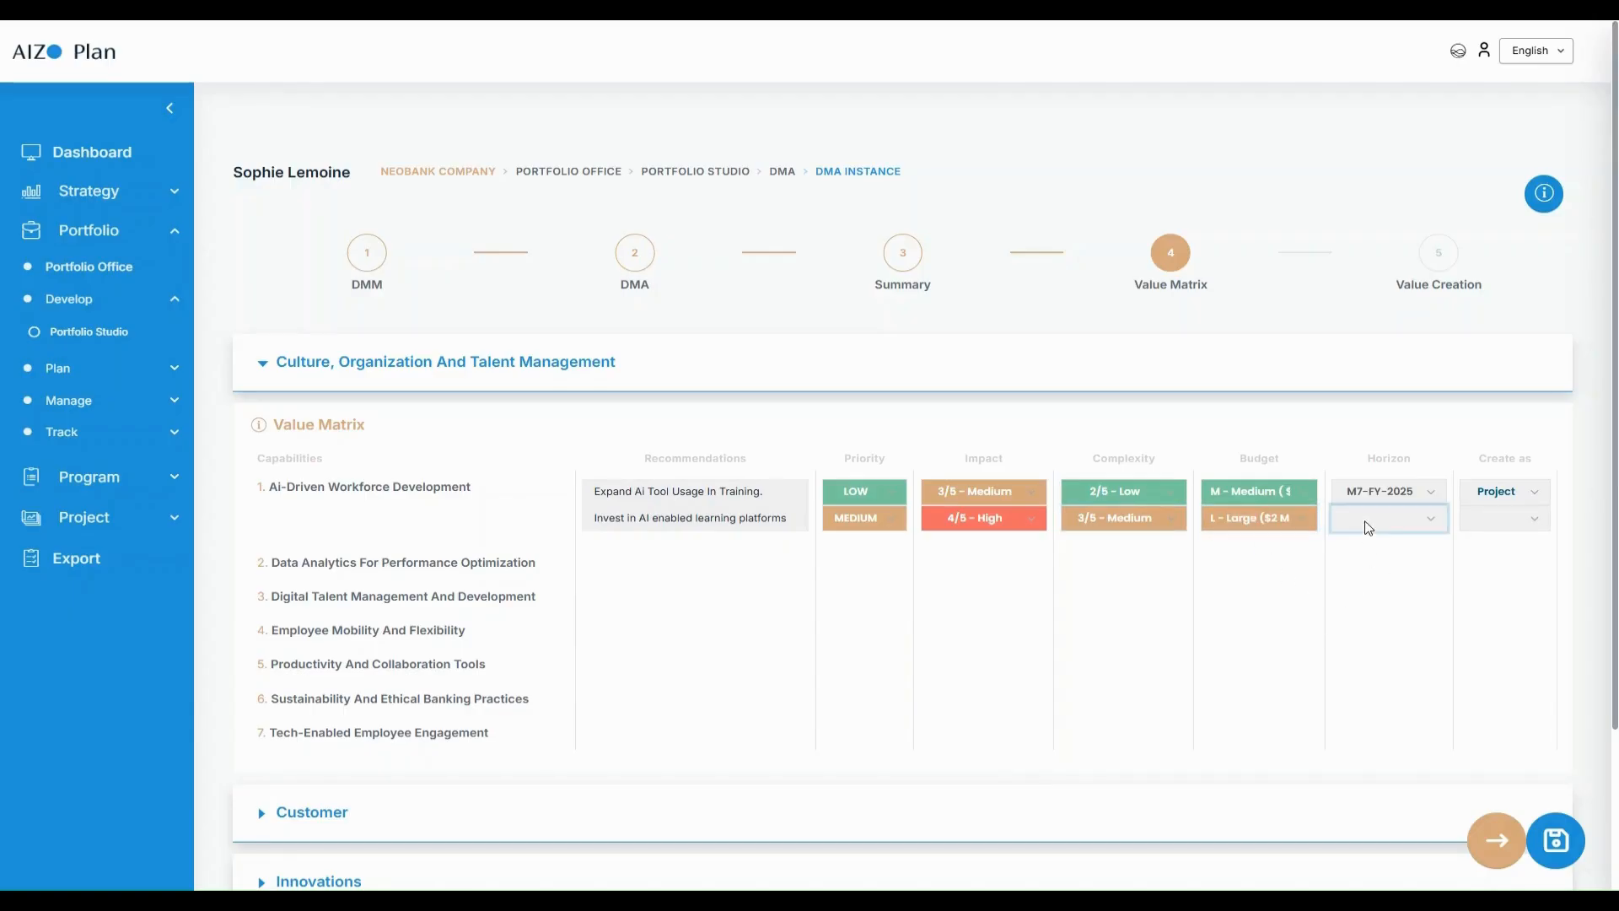
left_click(1506, 527)
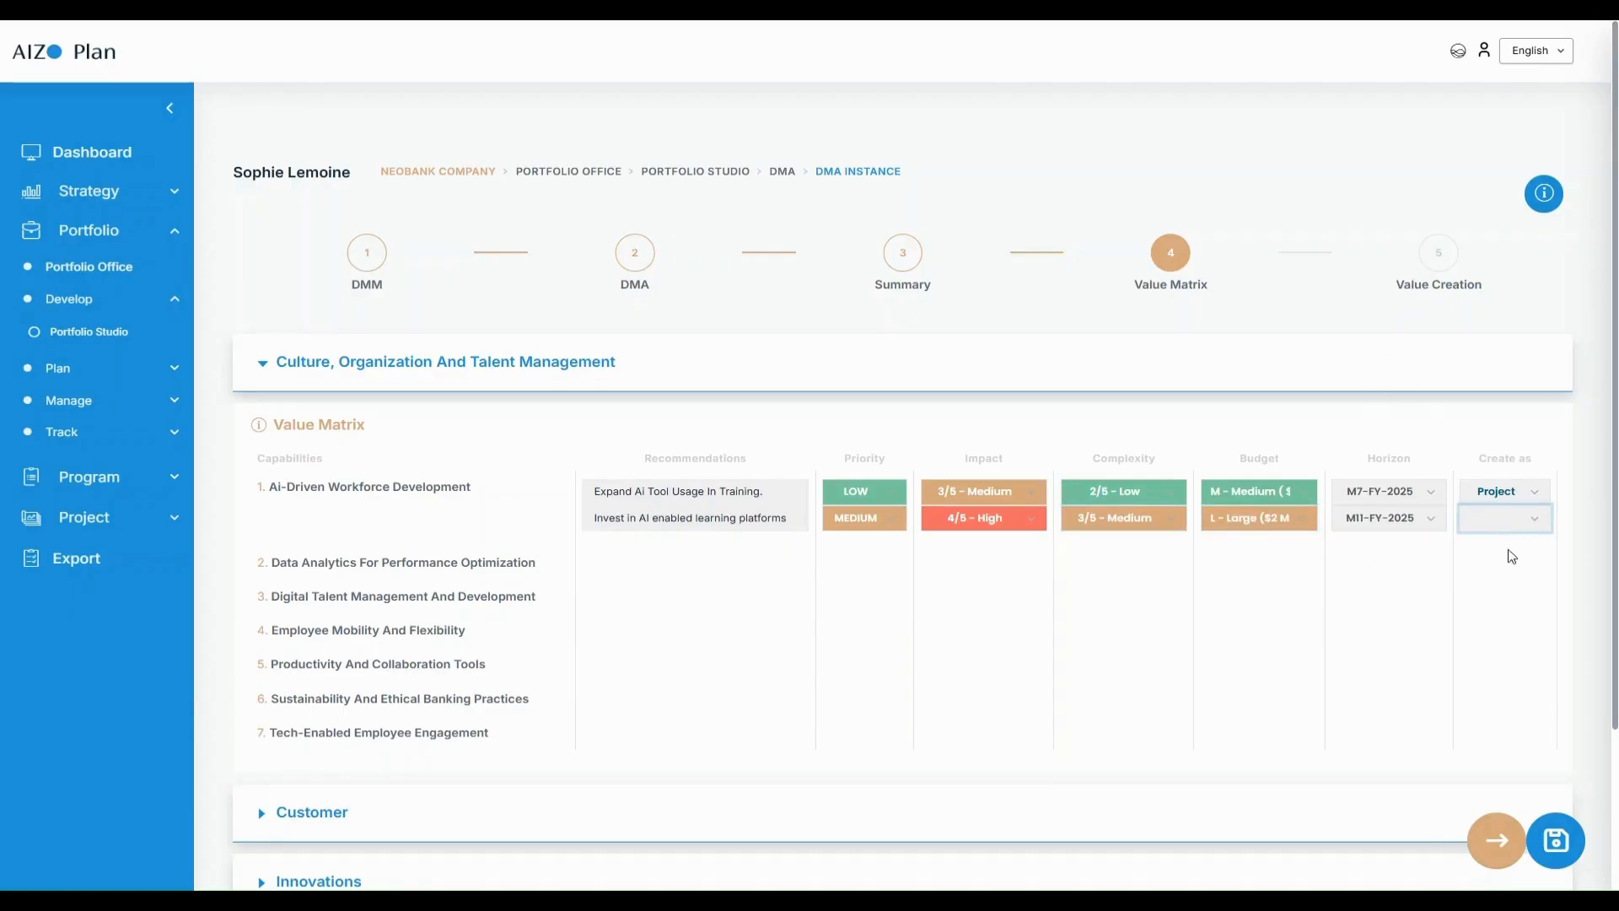
left_click(1512, 571)
left_click(1492, 839)
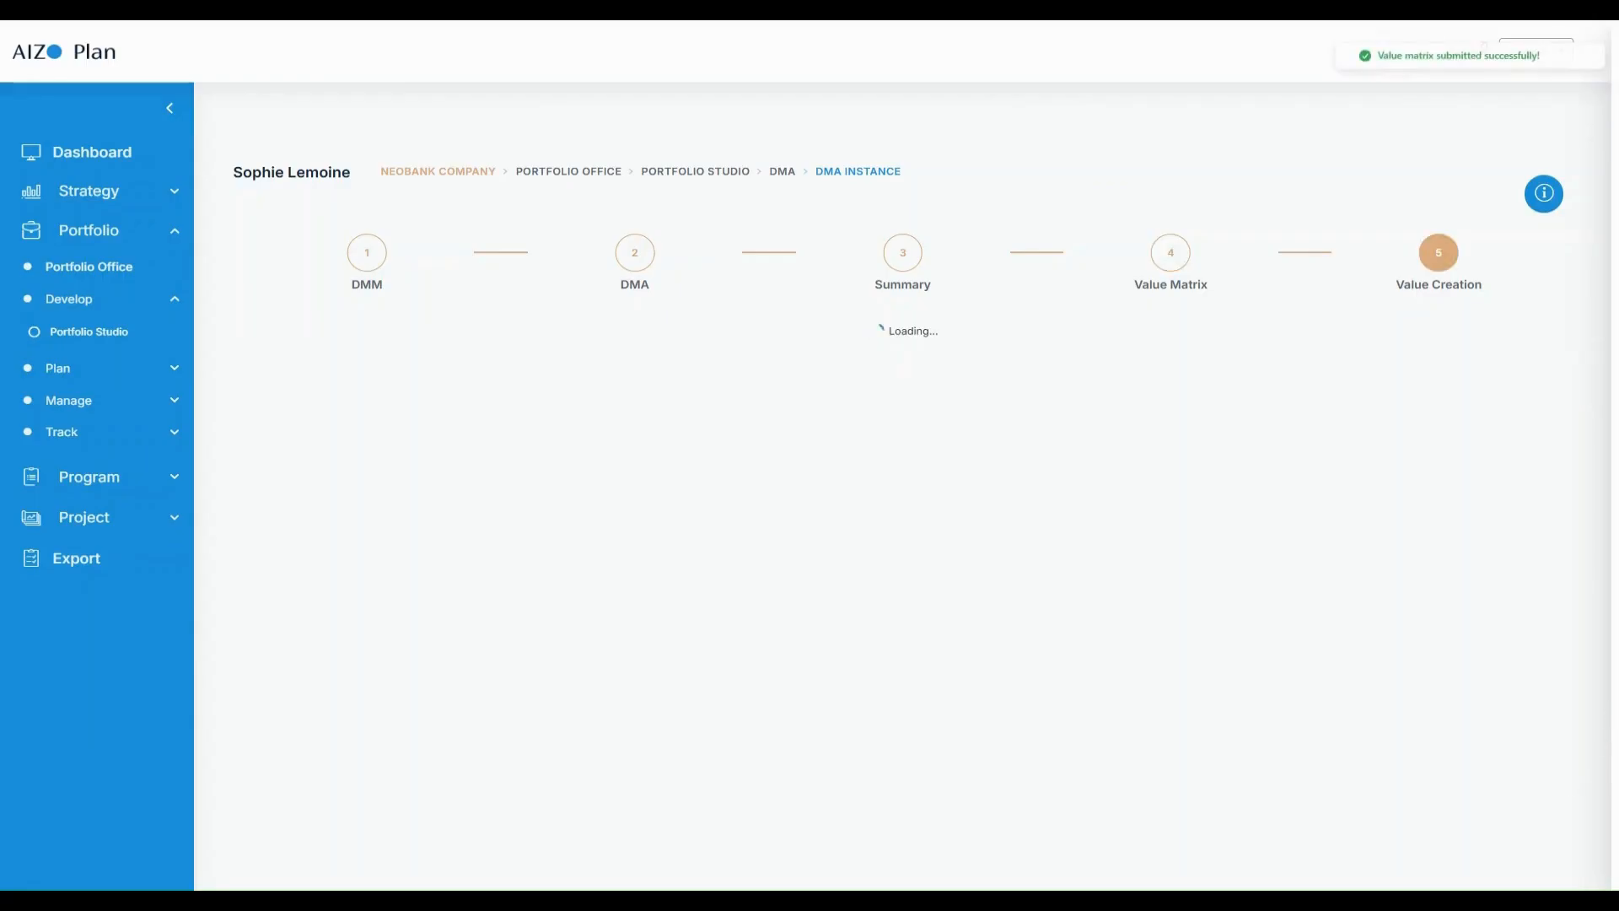